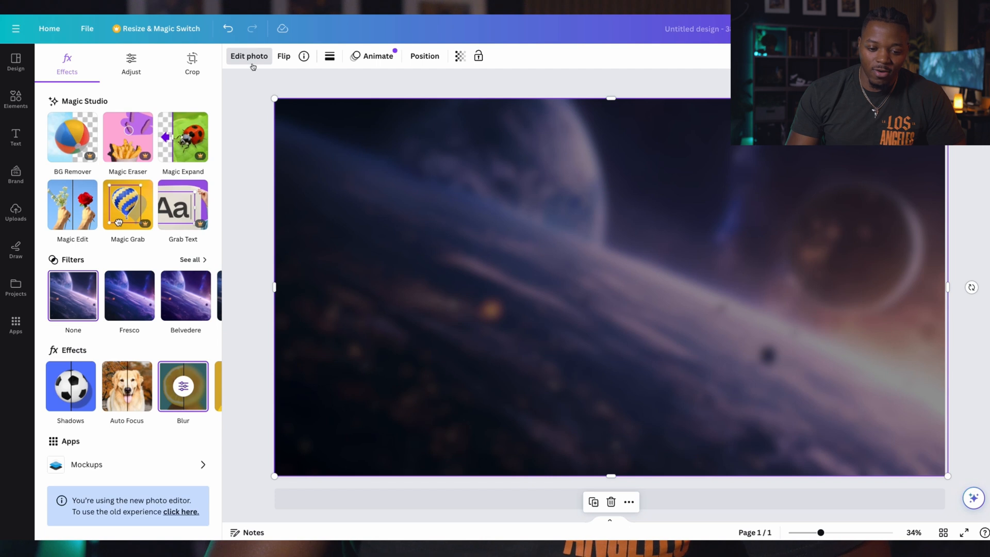
- Lower the saturation of the blurred space background photo, leaving its other adjustments unedited
left_click(135, 62)
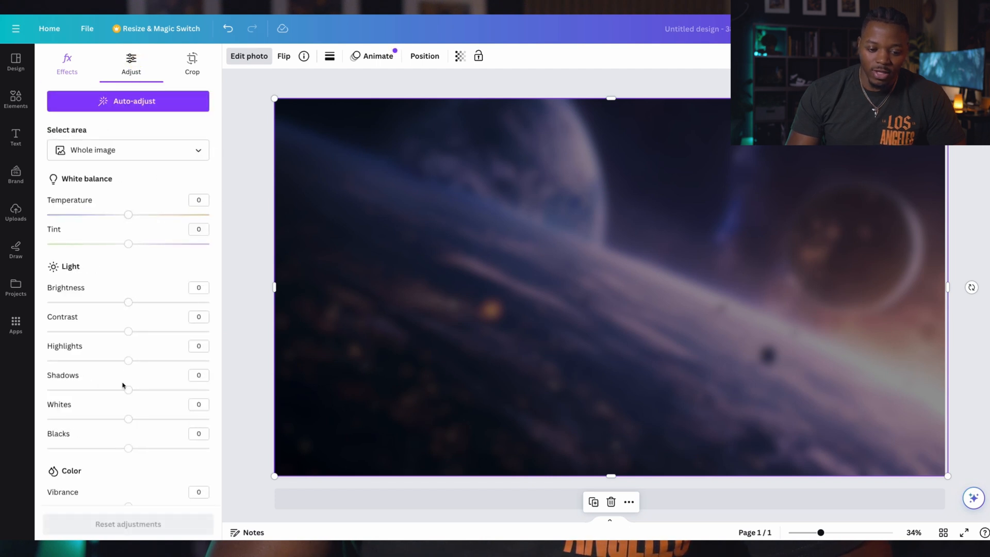
scroll(168, 348, "down", 5)
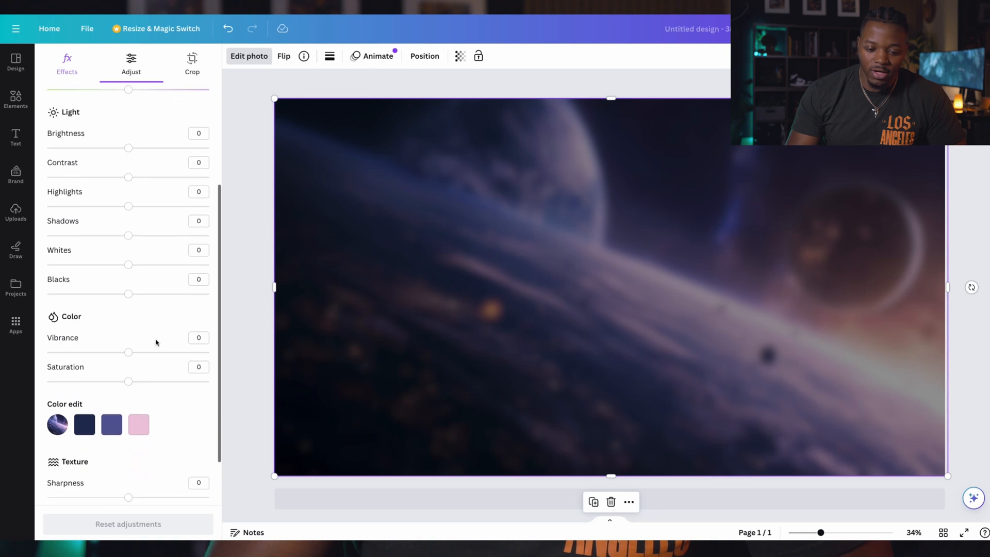
left_click_drag(127, 382, 98, 384)
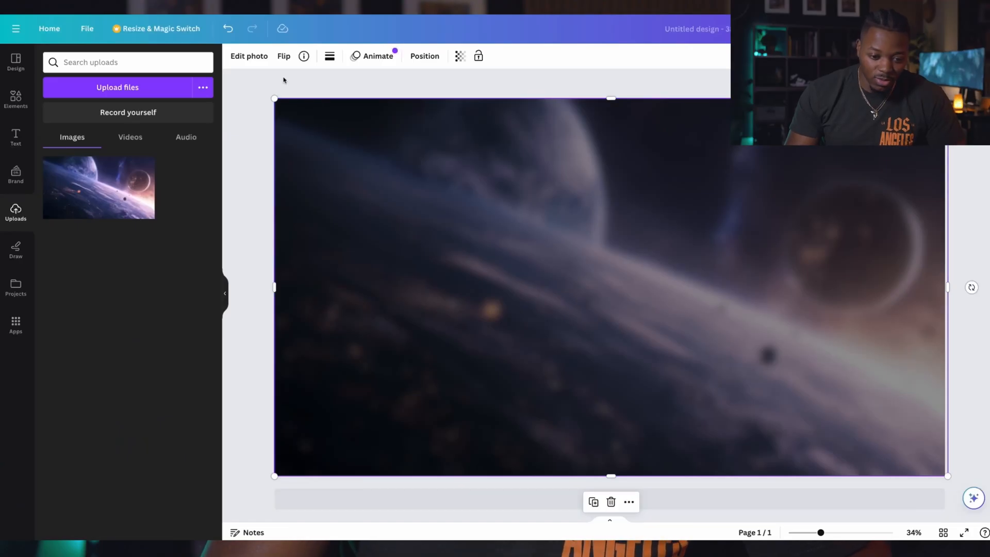
left_click(283, 80)
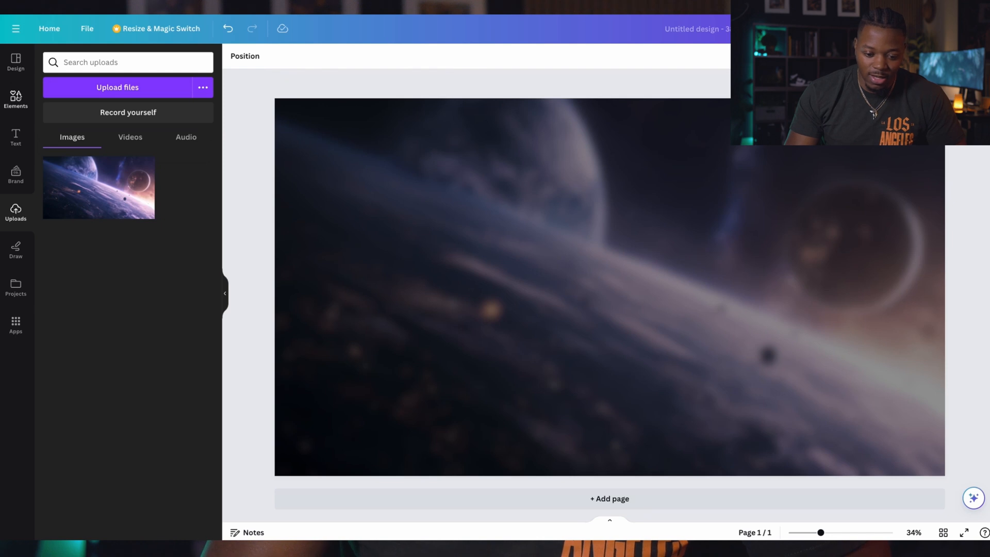
- Search the graphics library for "gradient" and add a vertical transparent-to-white gradient to the page
left_click(16, 96)
type("gradient")
key("Return")
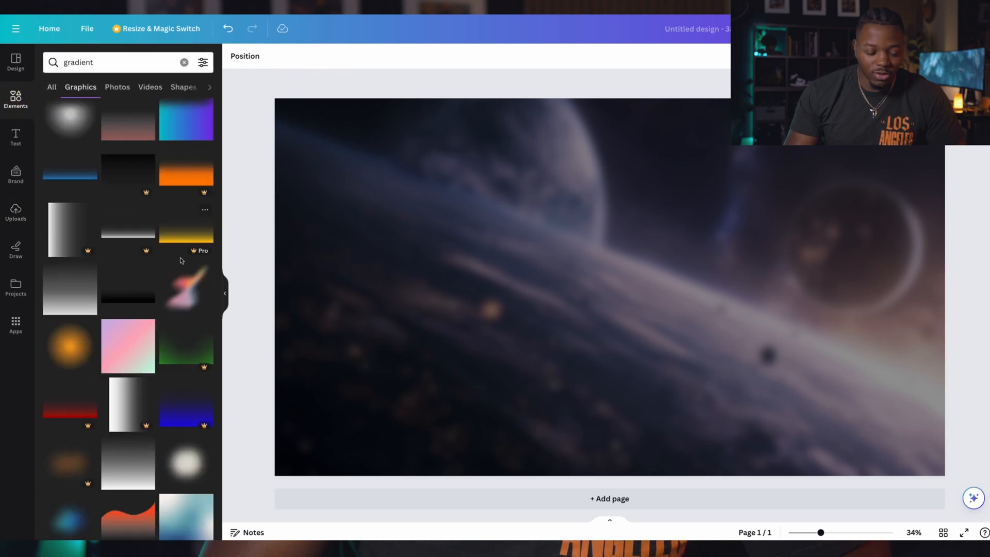
scroll(181, 260, "down", 3)
scroll(178, 267, "up", 1)
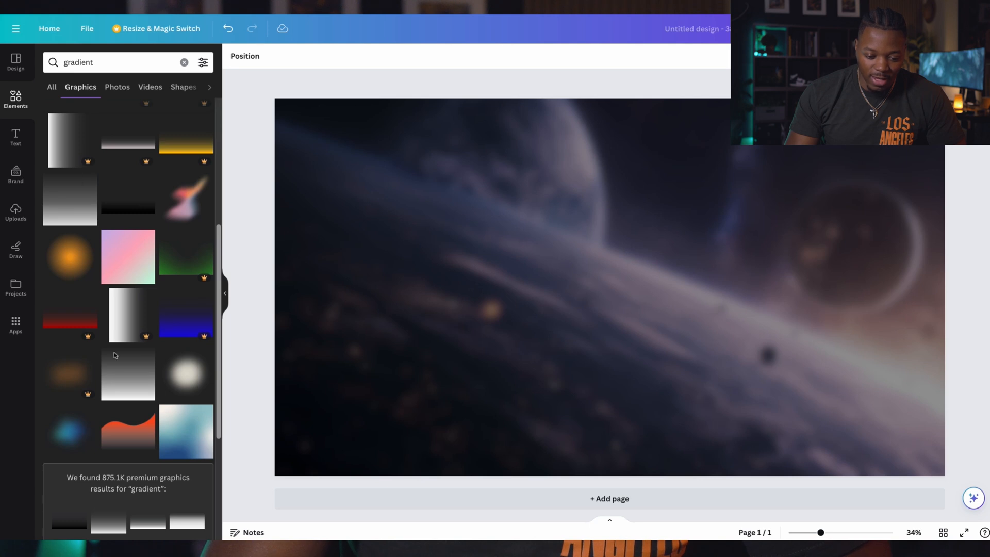
left_click_drag(128, 379, 342, 447)
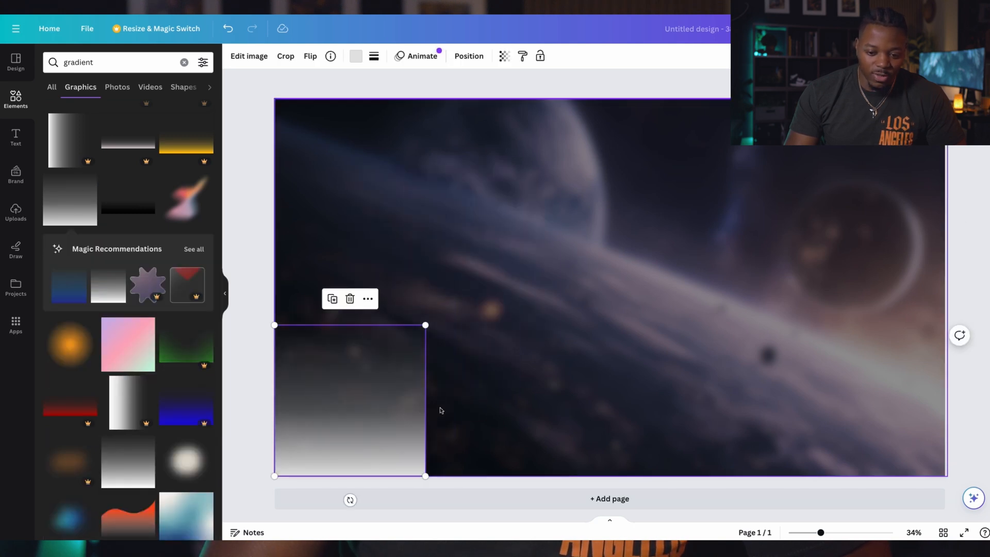
- Enlarge the white gradient to span the full page width, with its white end along the page's lower edge
left_click_drag(425, 325, 831, 303)
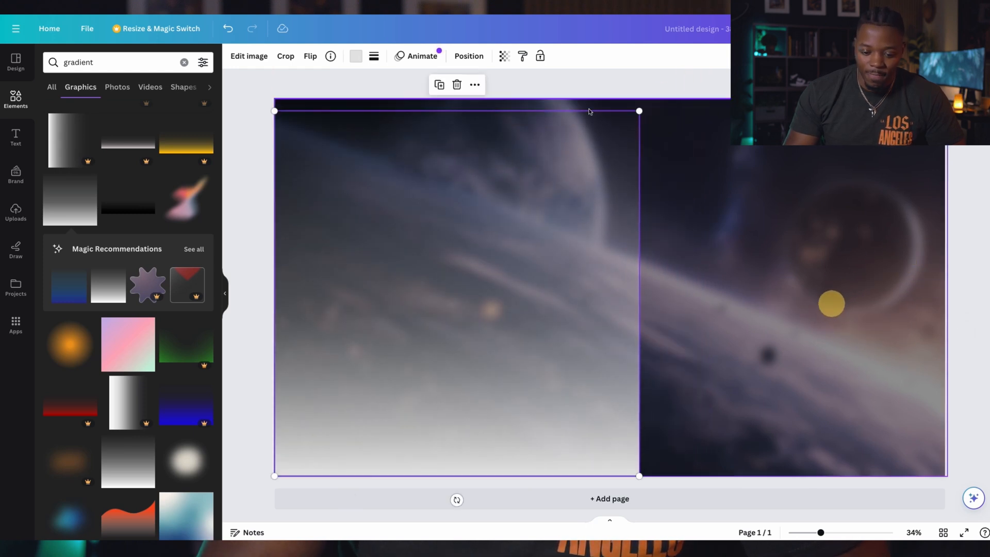
double_click(629, 357)
left_click_drag(592, 327, 625, 226)
left_click(172, 524)
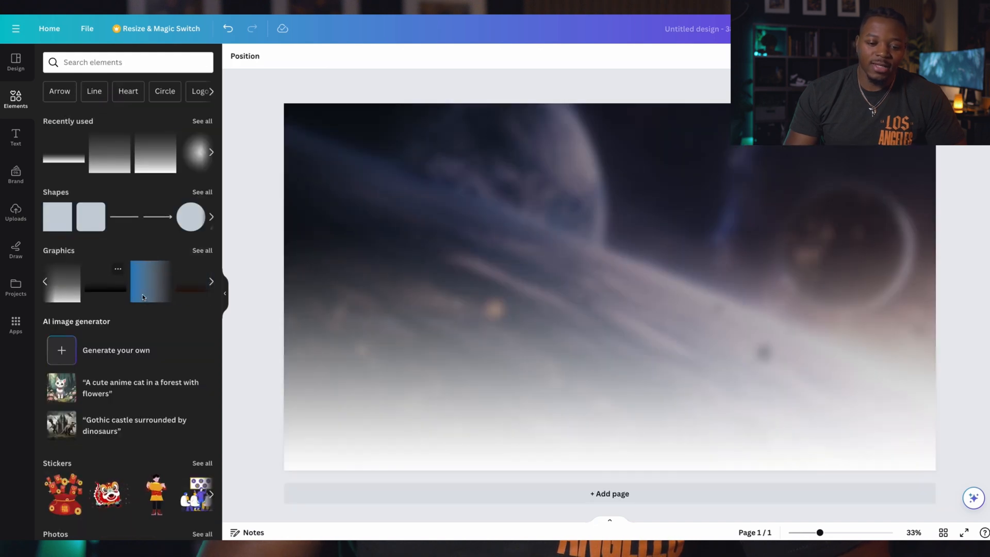
- Look through the recently used and suggested gradient graphics for a soft round one
scroll(143, 297, "right", 1)
scroll(143, 296, "left", 3)
scroll(143, 296, "right", 3)
scroll(143, 296, "left", 3)
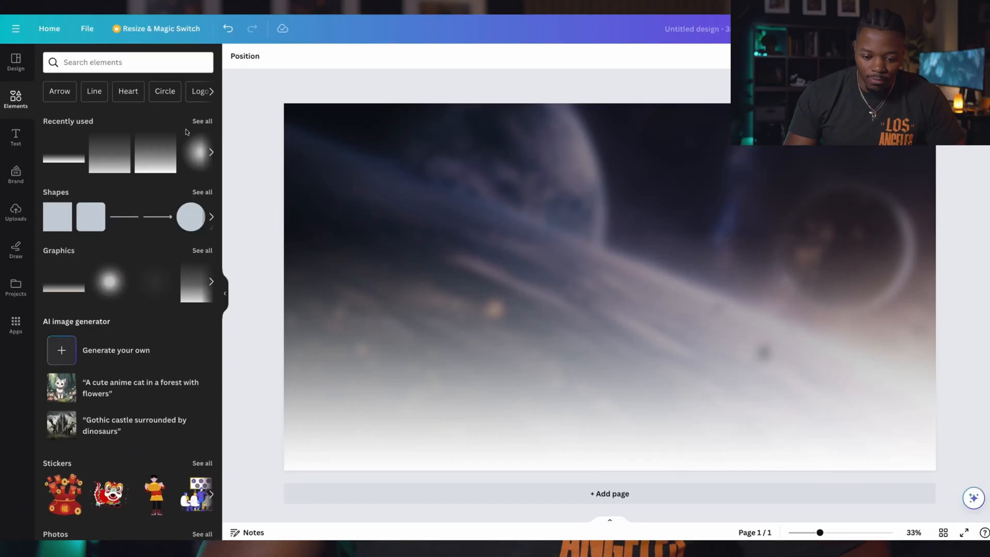
scroll(132, 152, "right", 2)
scroll(132, 151, "left", 1)
scroll(132, 151, "left", 3)
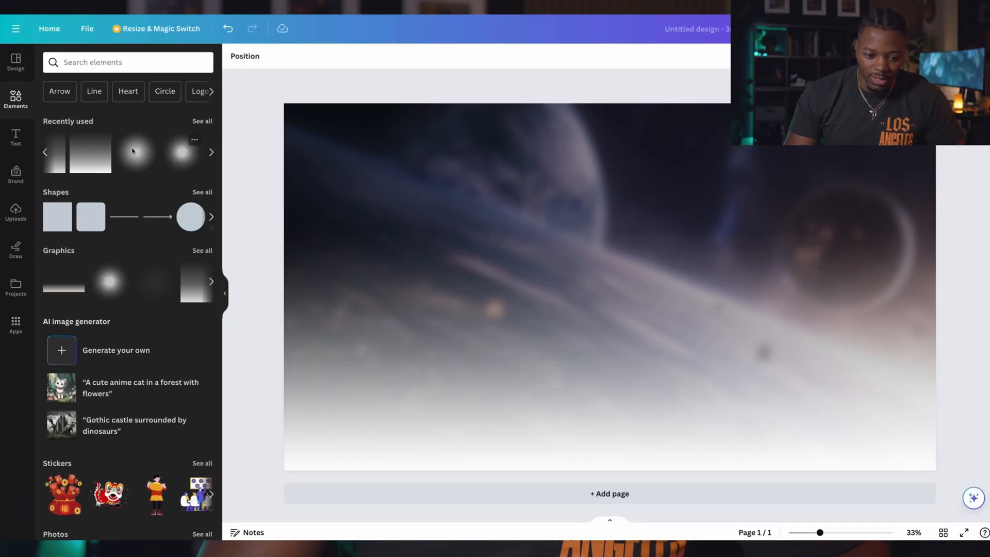
scroll(139, 302, "right", 2)
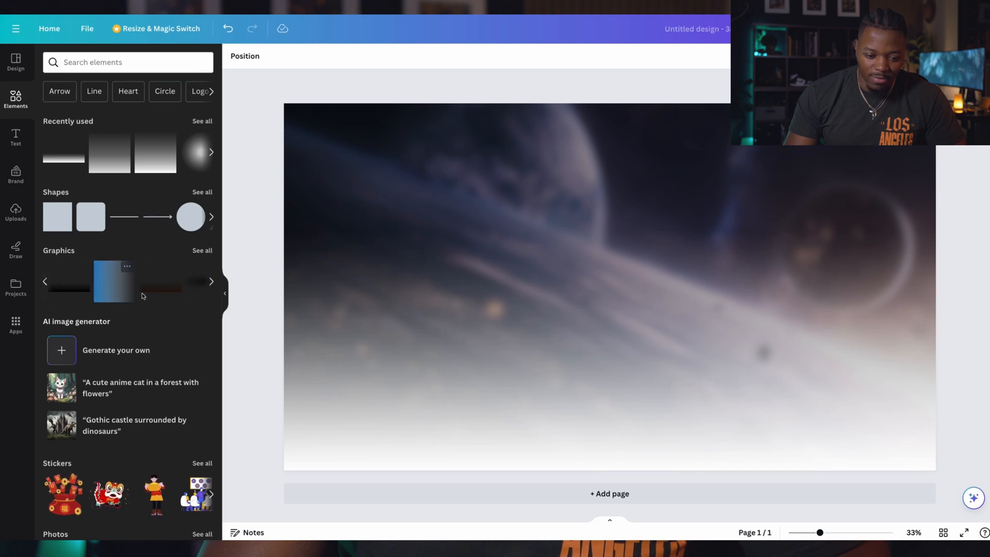
scroll(143, 296, "left", 2)
scroll(143, 296, "right", 3)
scroll(143, 296, "left", 3)
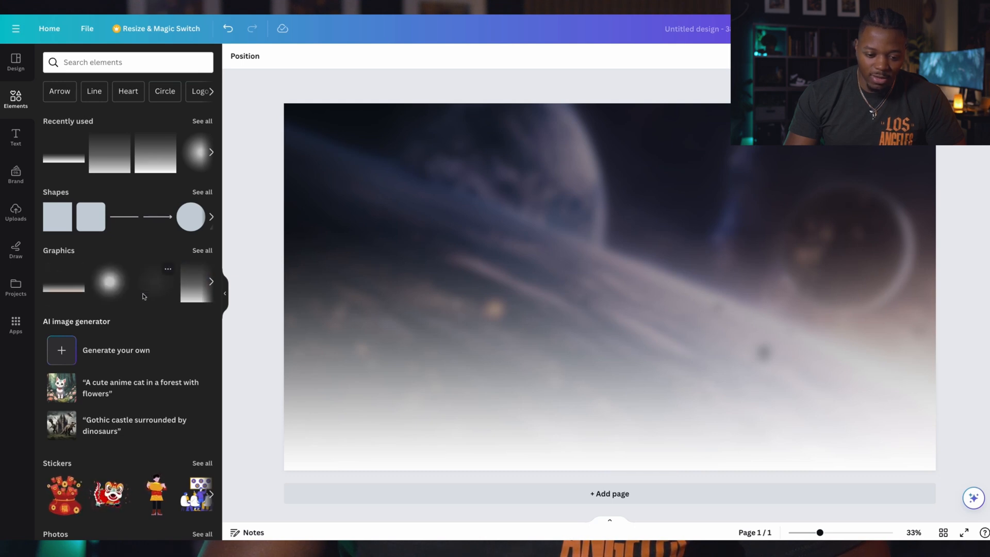
- Add a soft radial gradient to the page and enlarge it to about the page's height near the middle
left_click(109, 282)
left_click_drag(605, 271, 692, 203)
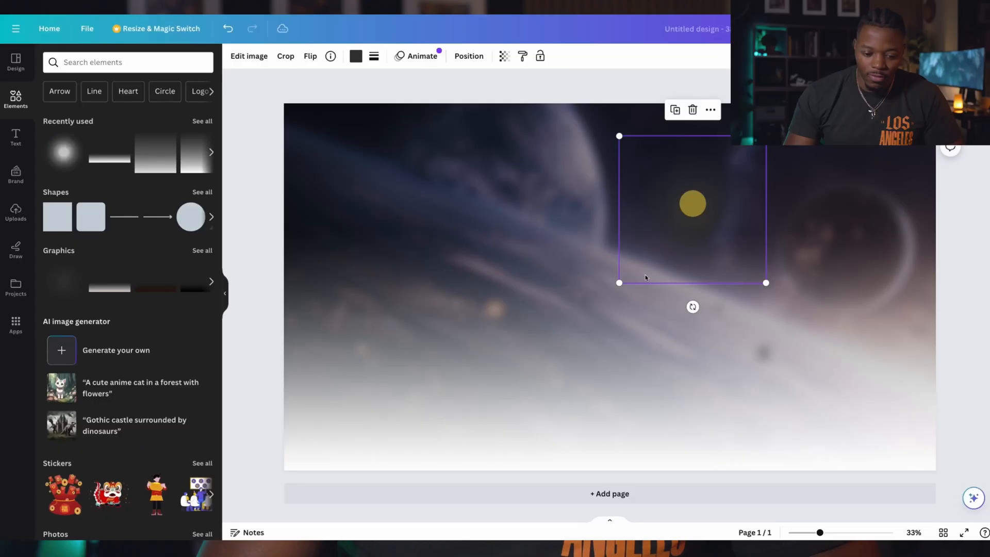
left_click_drag(620, 284, 371, 467)
left_click_drag(603, 311, 614, 287)
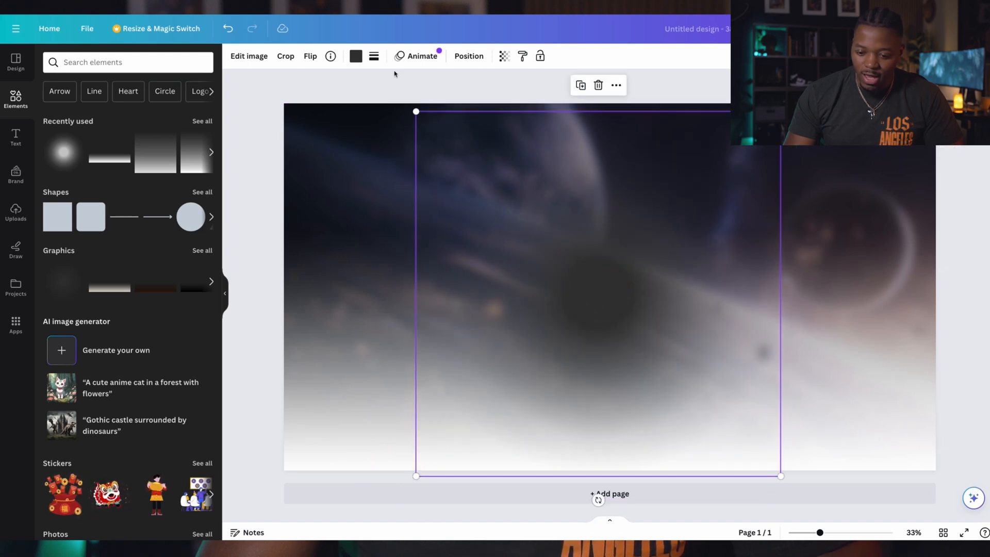
- Recolor the radial gradient to coral red #ED6E6E and position it, enlarged, over the page's upper-right corner
left_click(355, 56)
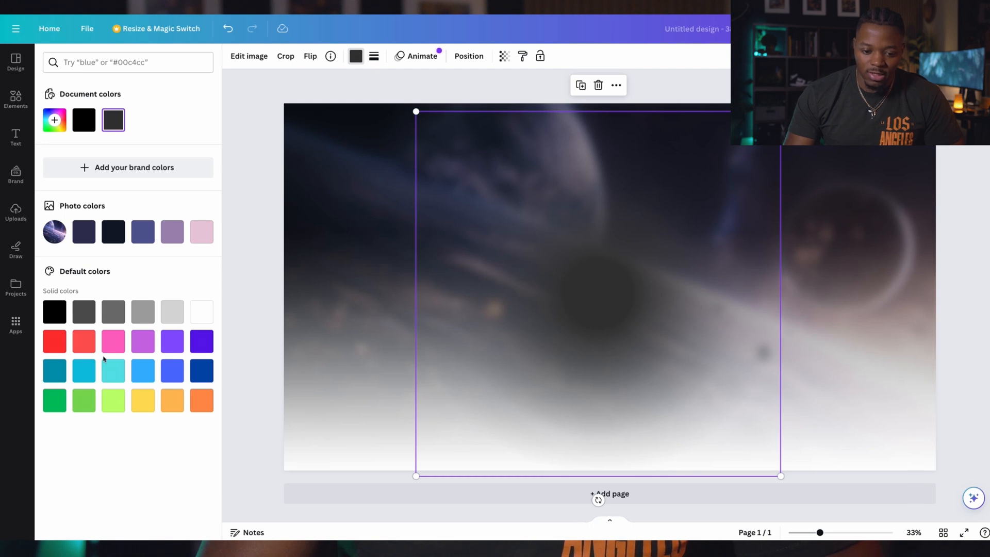
left_click(55, 120)
left_click(130, 149)
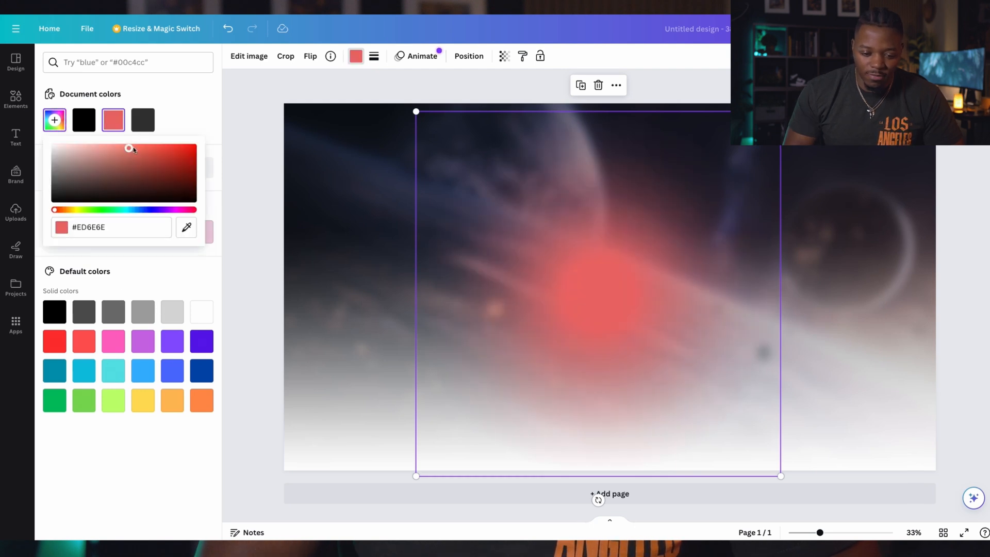
left_click_drag(416, 111, 287, 48)
left_click_drag(542, 261, 898, 151)
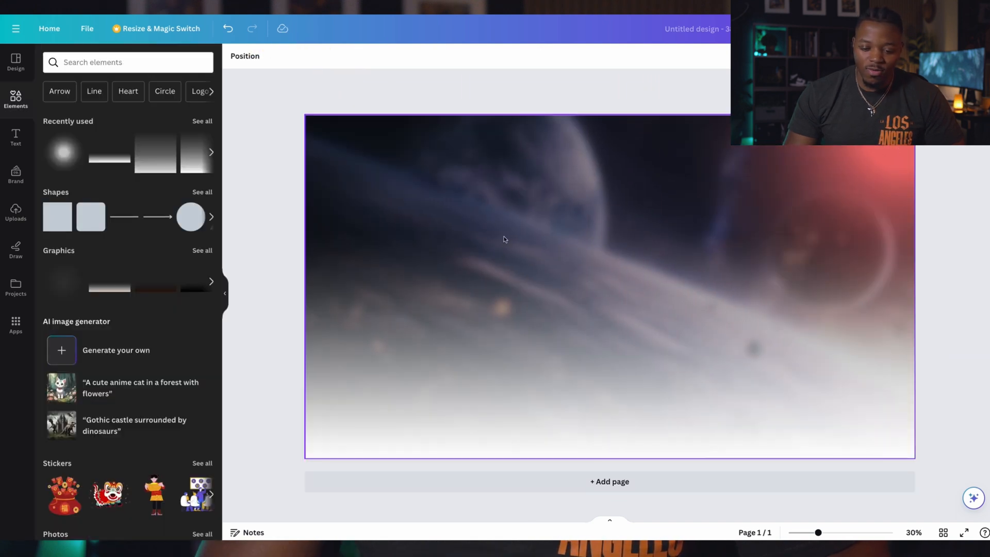
- Add a white "HEROES" heading and set its font to Avenir Next Arabic SemiBold
left_click(23, 137)
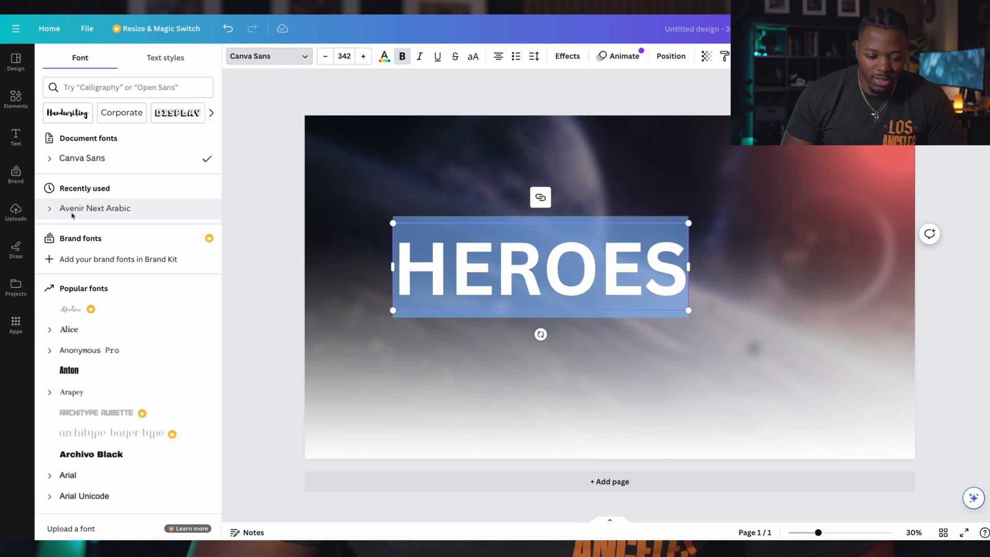
left_click(123, 213)
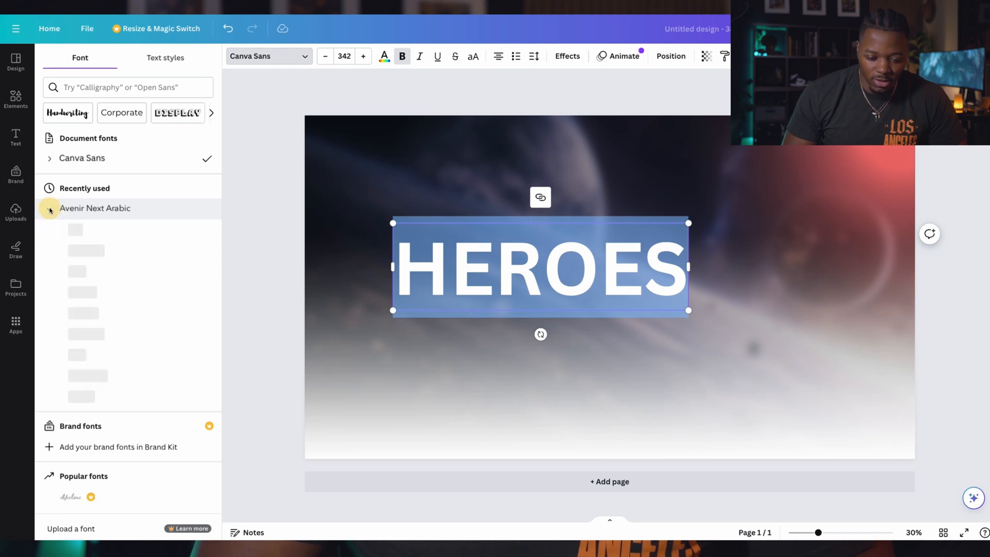
scroll(119, 258, "down", 1)
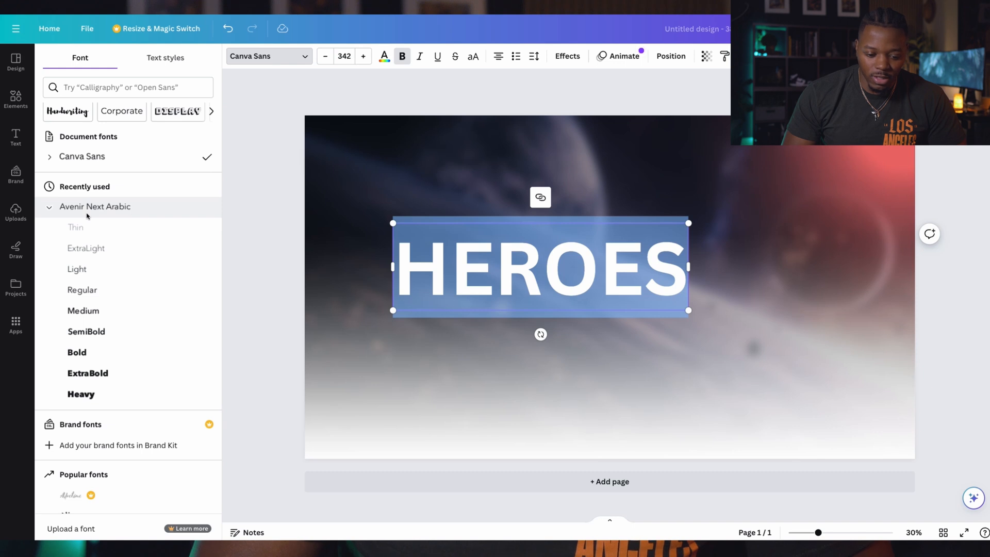
scroll(93, 309, "down", 1)
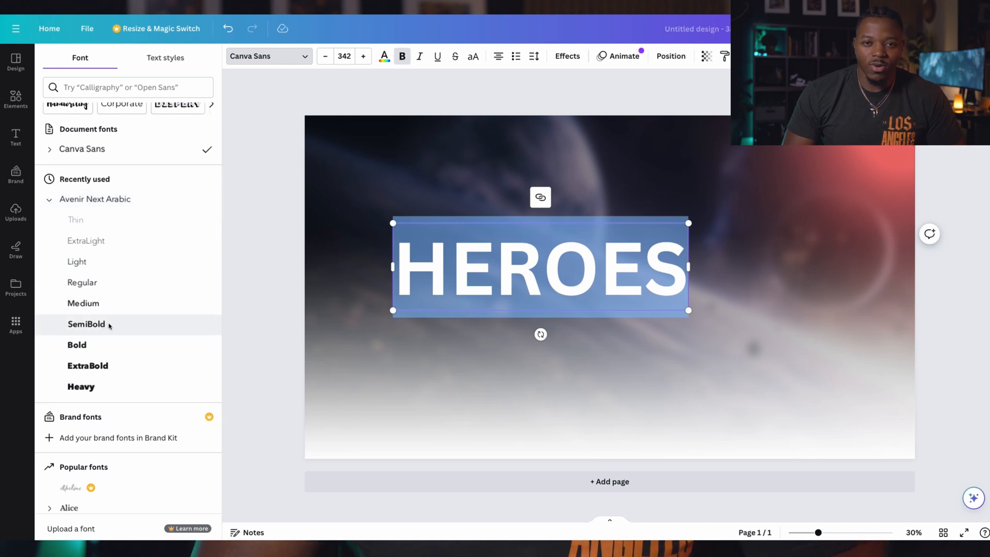
left_click(110, 325)
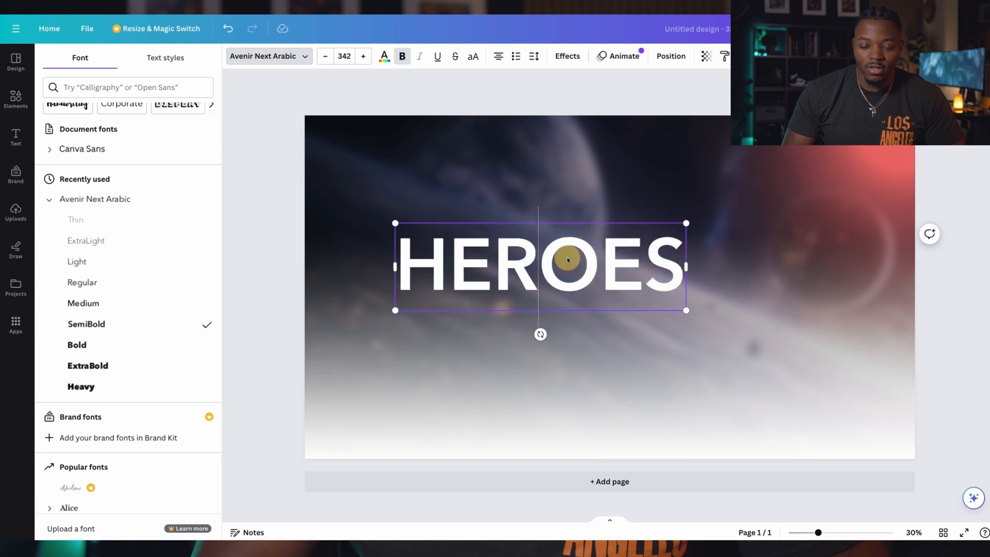
- Enlarge the HEROES heading to font size 517 and center it horizontally near the page's upper edge
left_click_drag(686, 223, 831, 155)
left_click_drag(515, 162, 505, 141)
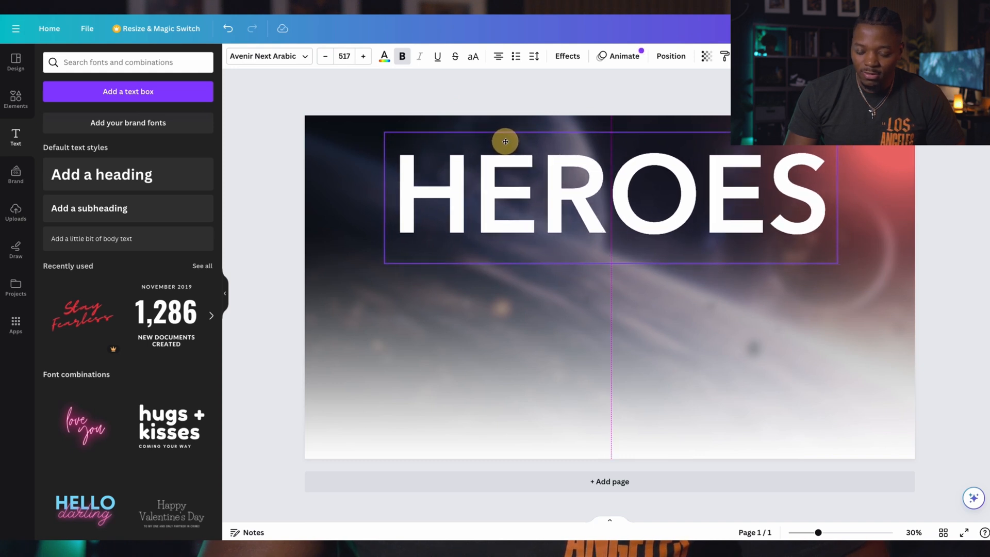
left_click_drag(505, 141, 505, 141)
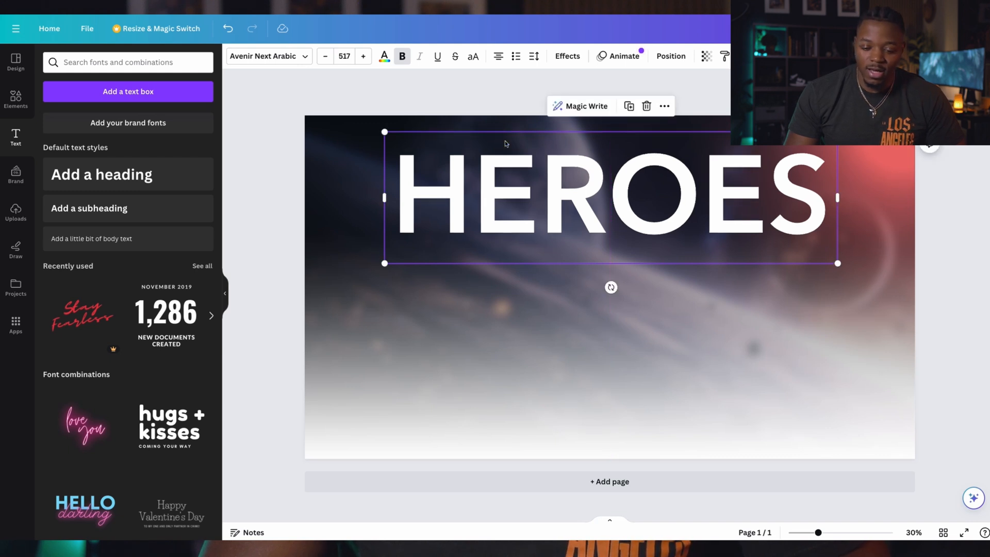
- Duplicate the HEROES heading directly beneath the original with the letters touching, and set the copy's transparency to 15
left_click_drag(523, 196, 519, 268)
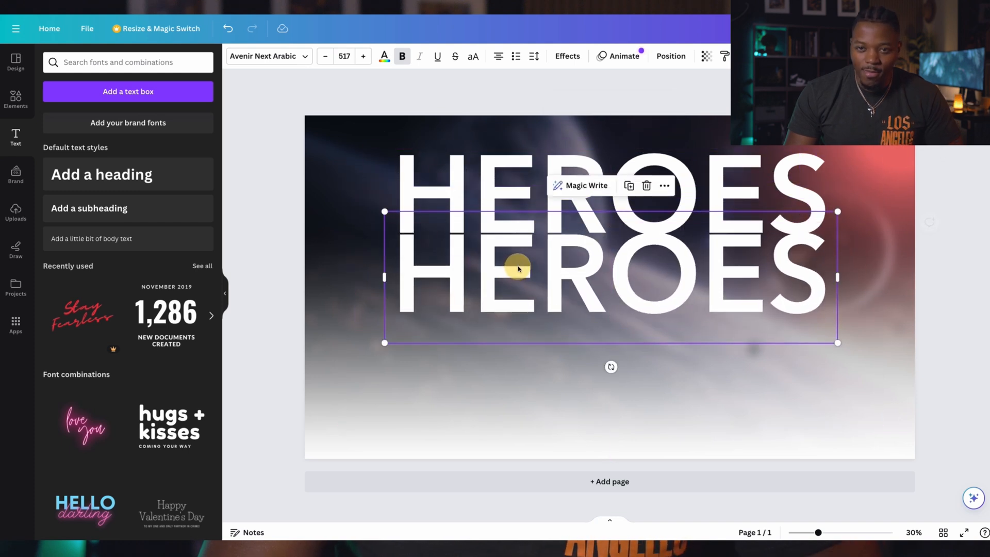
key("Up")
key("Up")
key("Up")
key("Up")
key("Up")
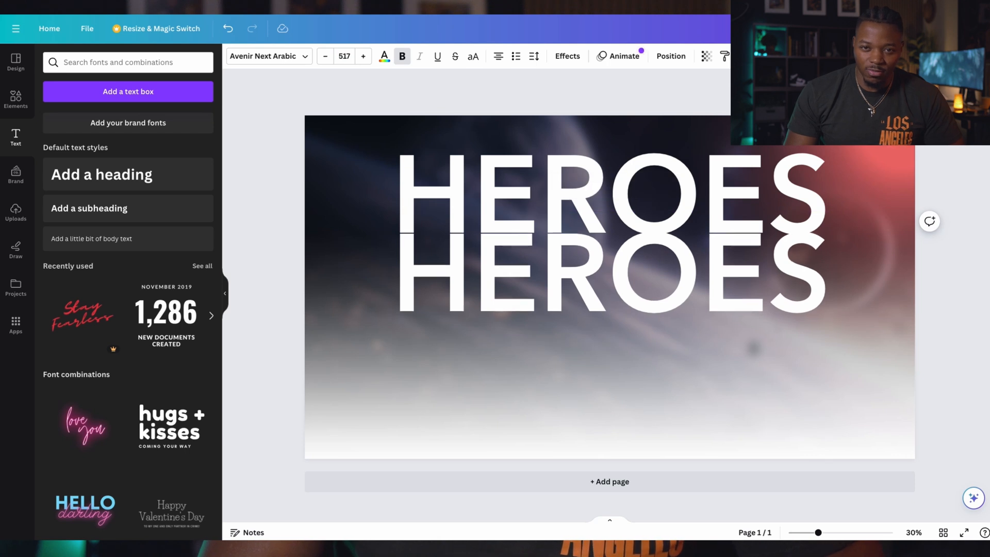
key("Up")
key("Up")
key("Up")
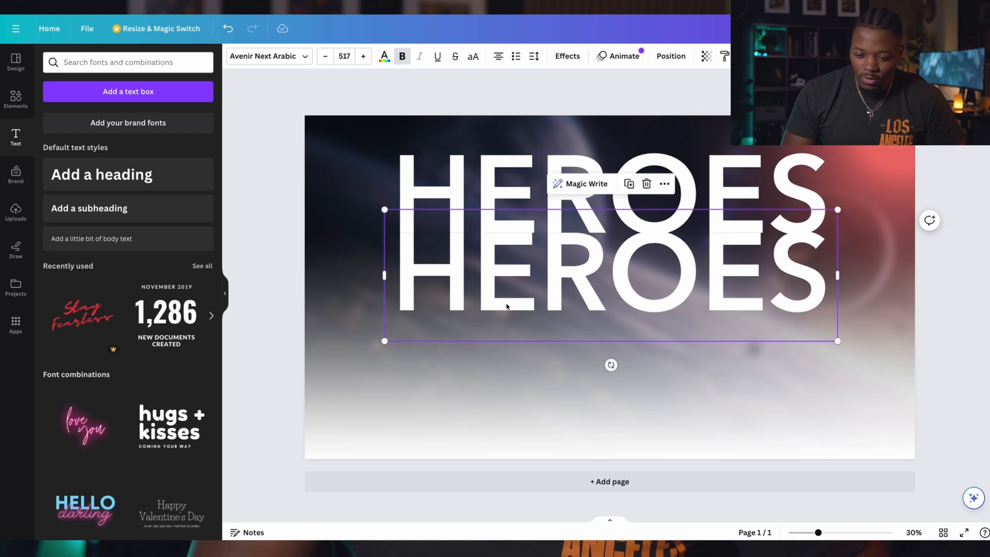
left_click(707, 58)
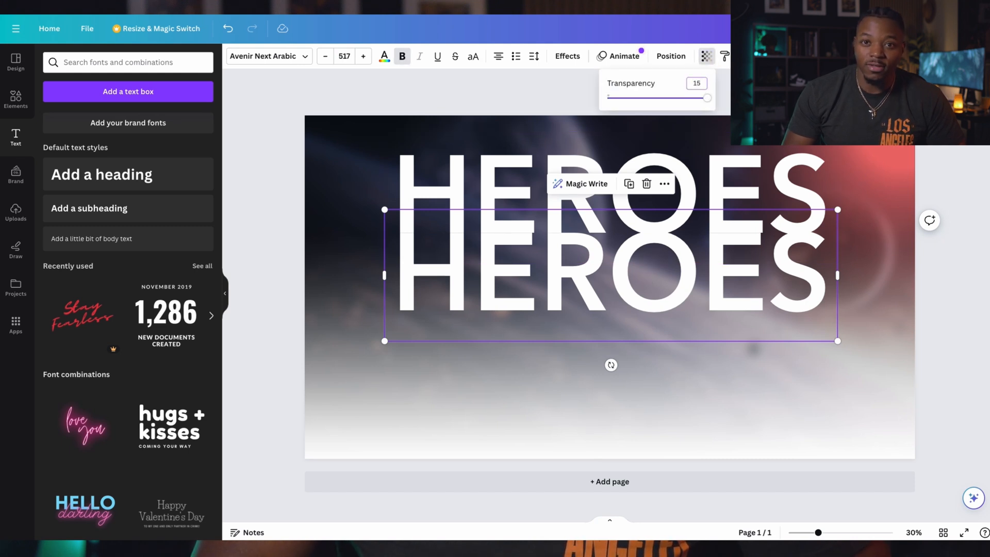
key("Return")
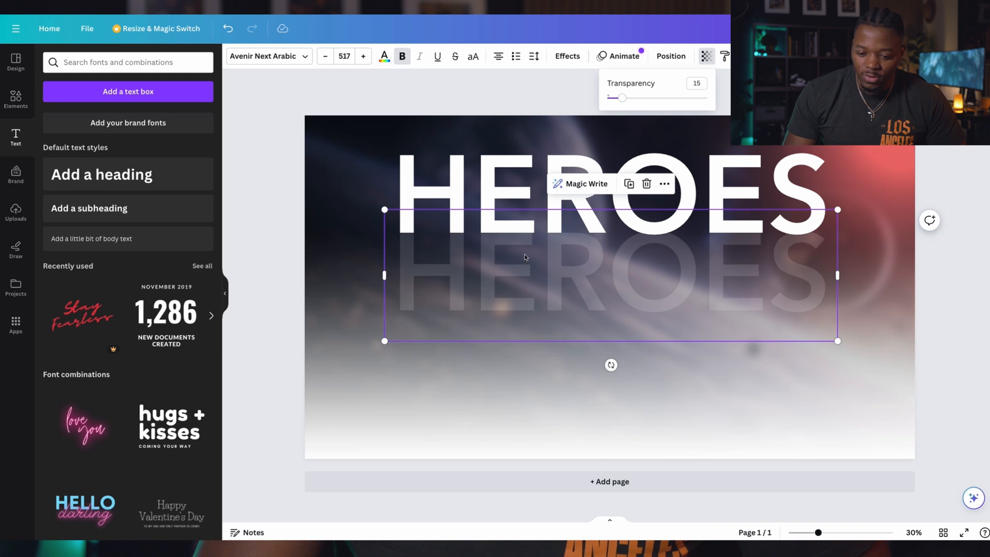
- Duplicate the faded HEROES text once more below it and set this third copy's transparency to 5
key("ctrl+d")
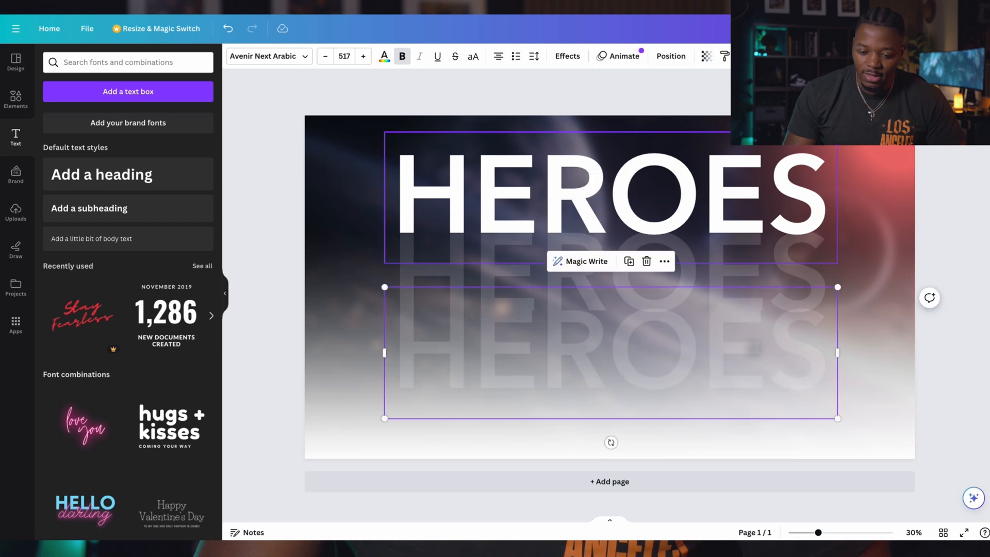
left_click(706, 56)
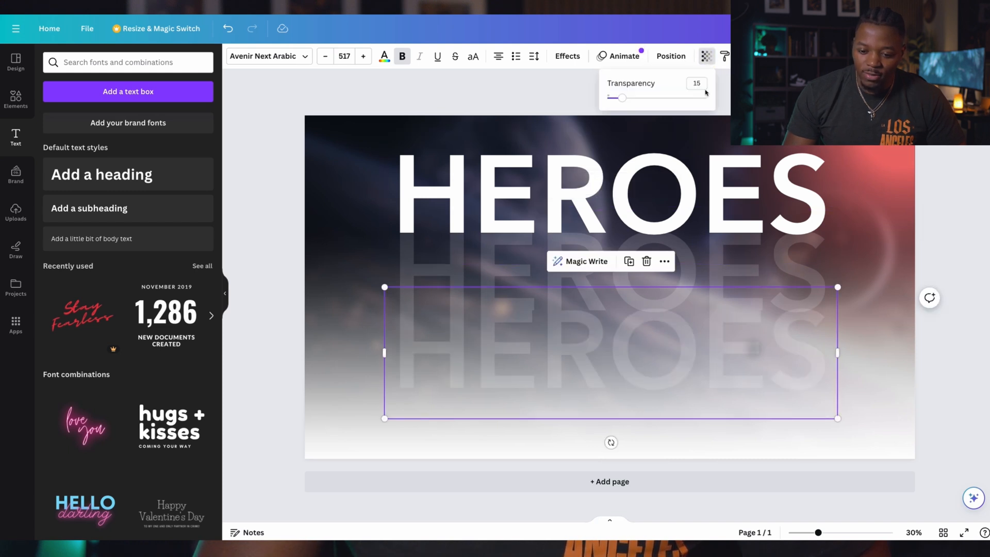
type("5")
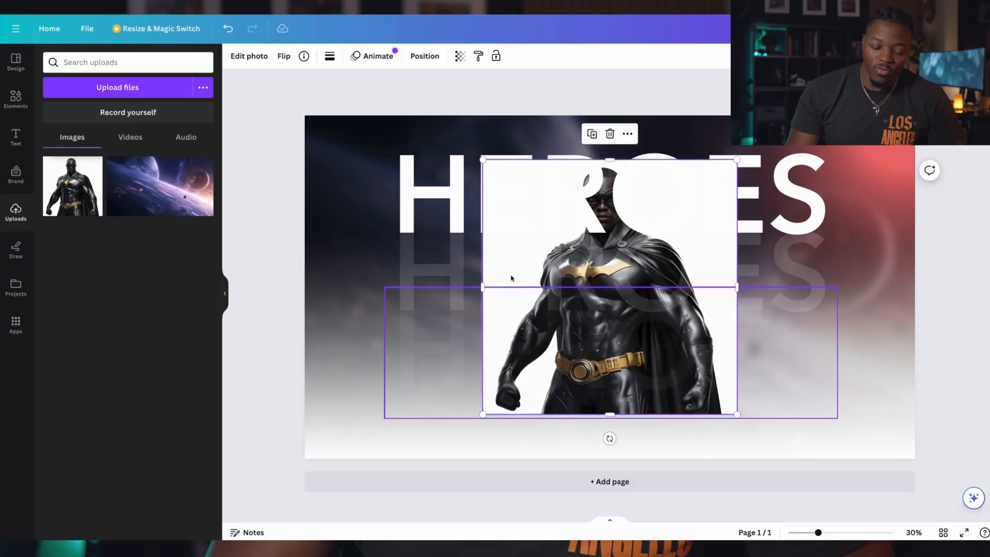
- Move the black-suited superhero photo to the page's lower-left corner and open its photo editing options
left_click_drag(512, 278, 336, 315)
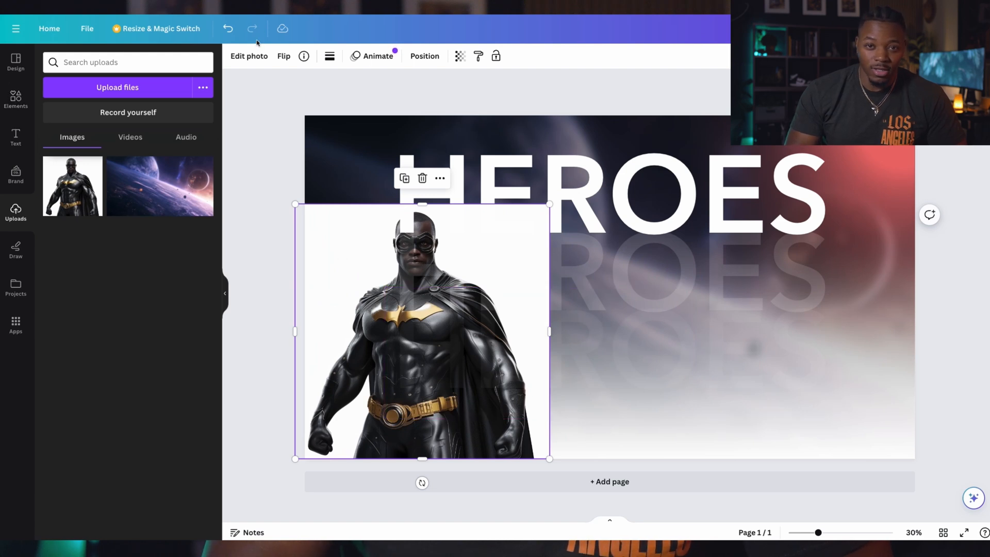
left_click(249, 57)
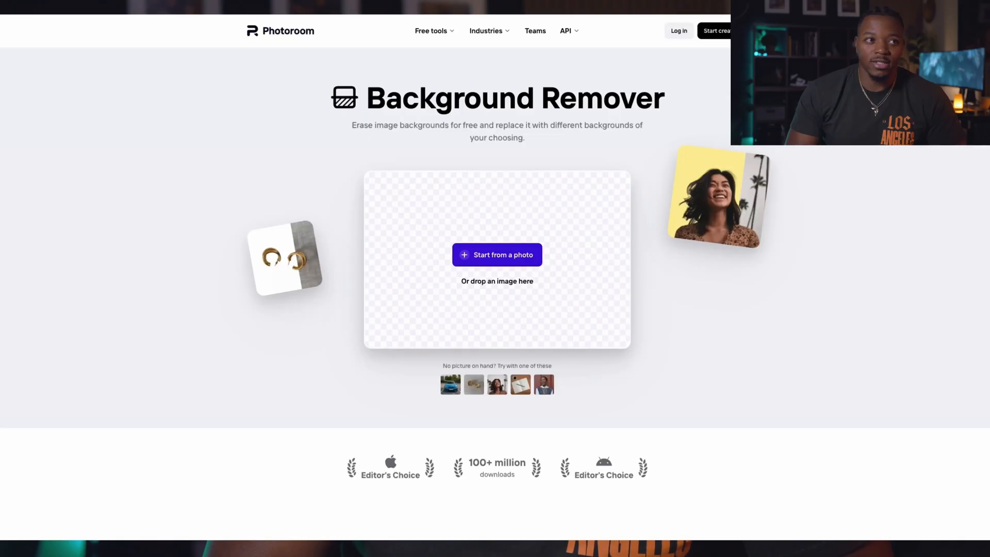
- Switch to Photoroom, remove the background of the black-suited superhero photo, compare before and after, and download it in standard resolution
left_click_drag(989, 311, 533, 266)
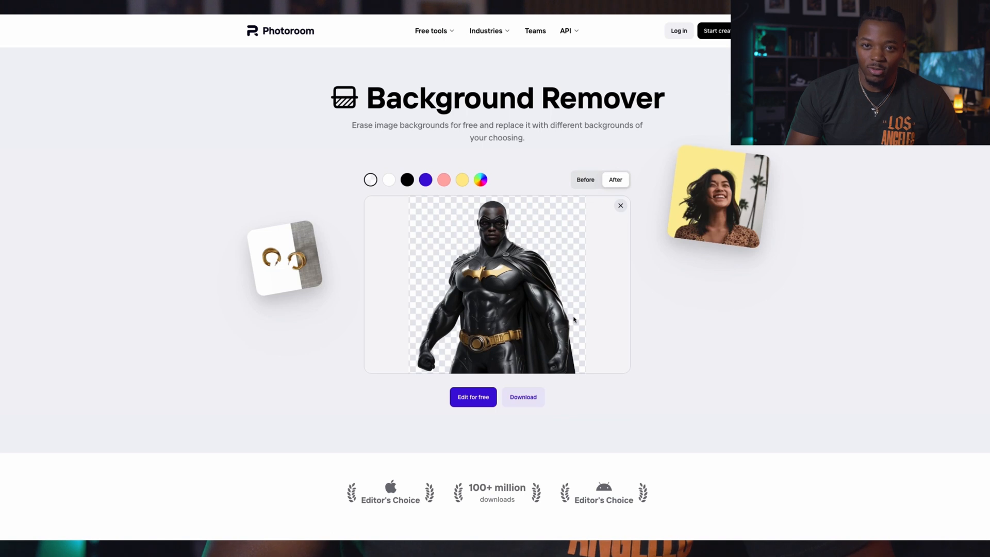
left_click(588, 180)
left_click(614, 181)
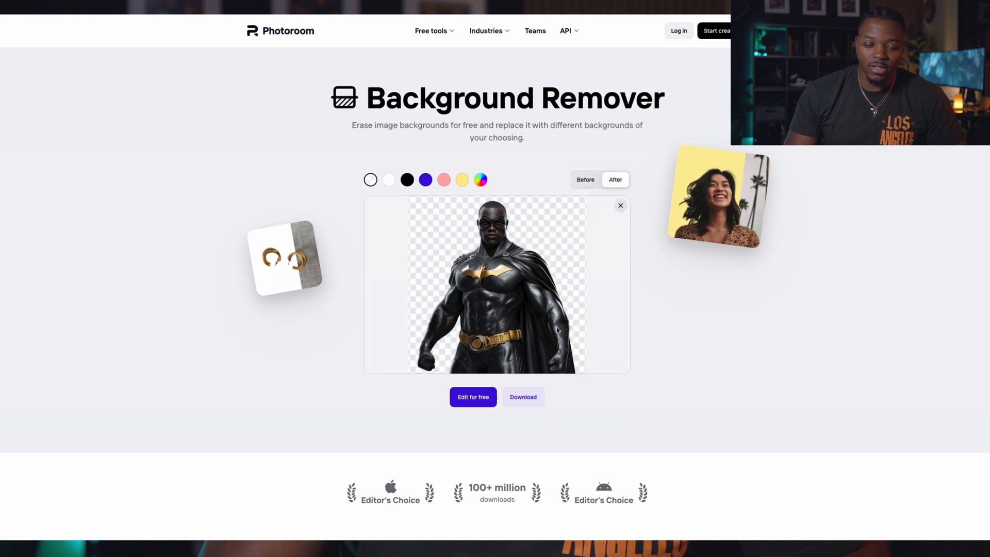
left_click(530, 402)
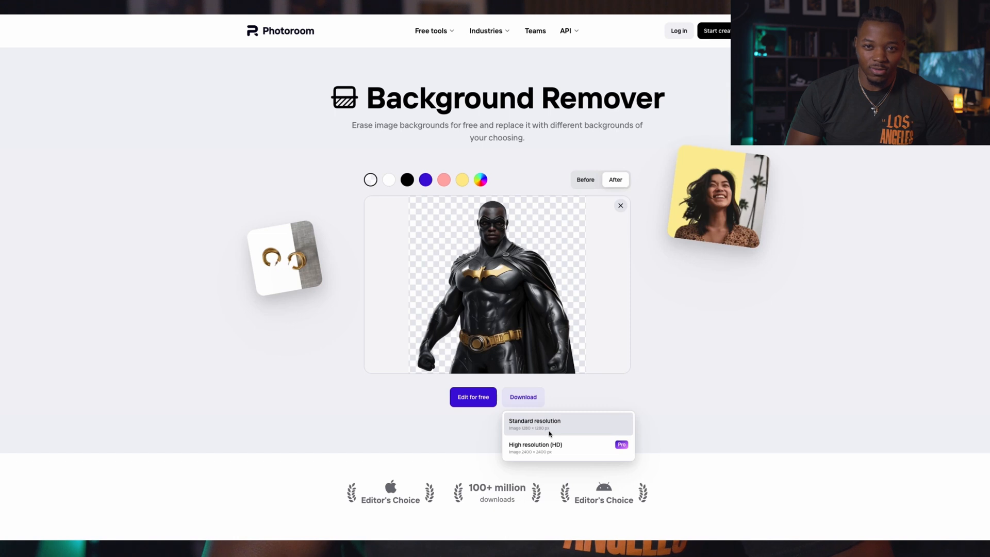
left_click(564, 425)
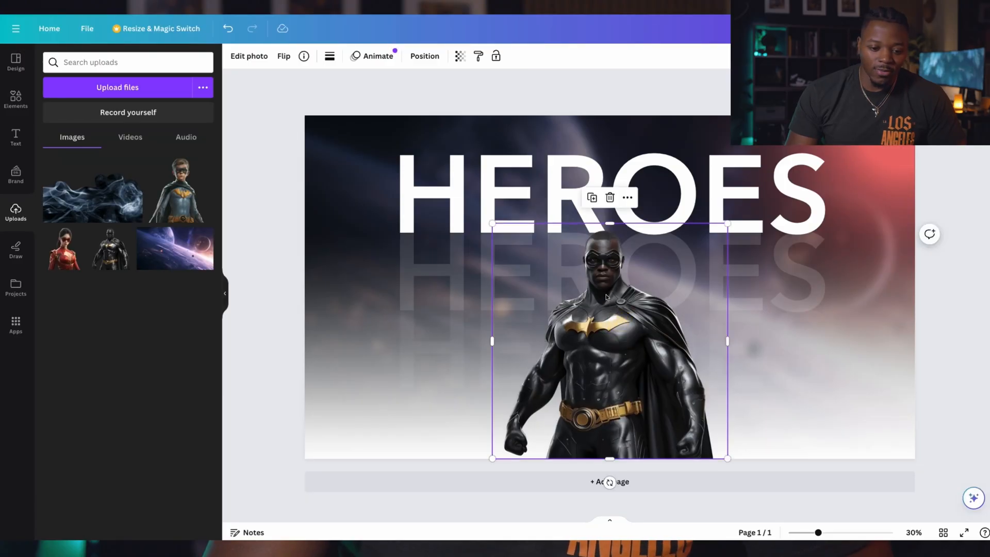
- Switch back to Canva and enlarge the cut-out black-suited superhero so his head overlaps the HEROES heading
left_click_drag(492, 226, 387, 150)
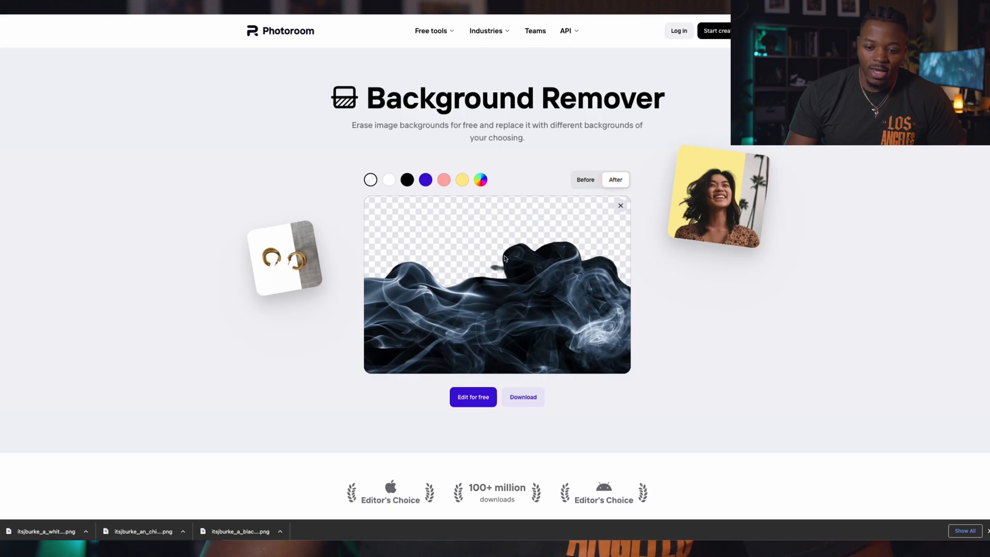
- Switch to Photoroom, download the cut-out smoke image in standard resolution and dismiss the browser's downloads bar
left_click(526, 400)
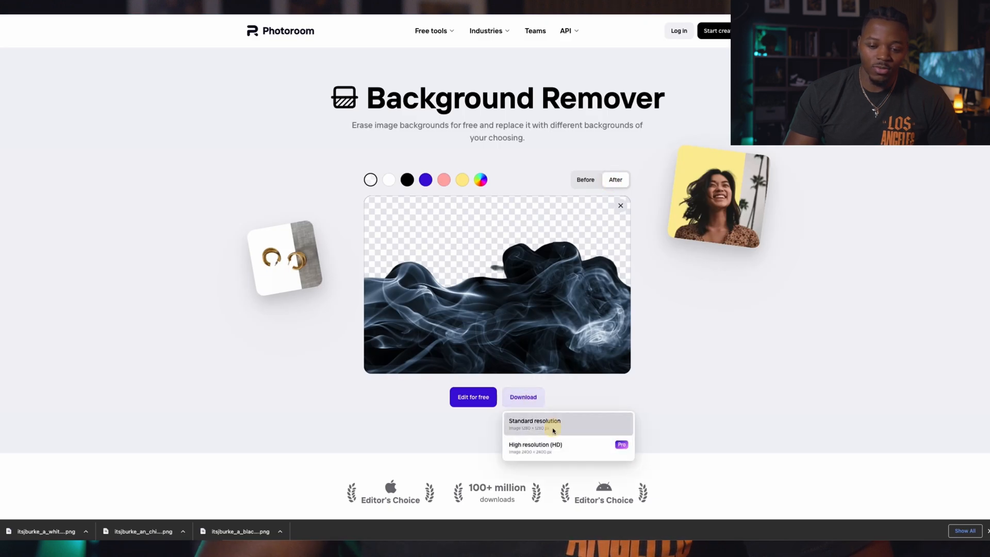
left_click(530, 419)
left_click(676, 147)
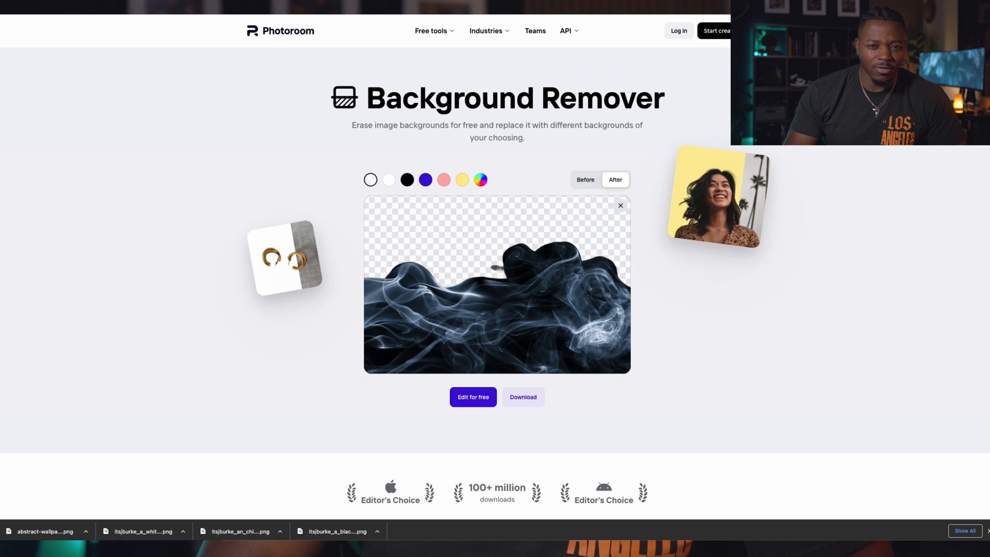
left_click(985, 531)
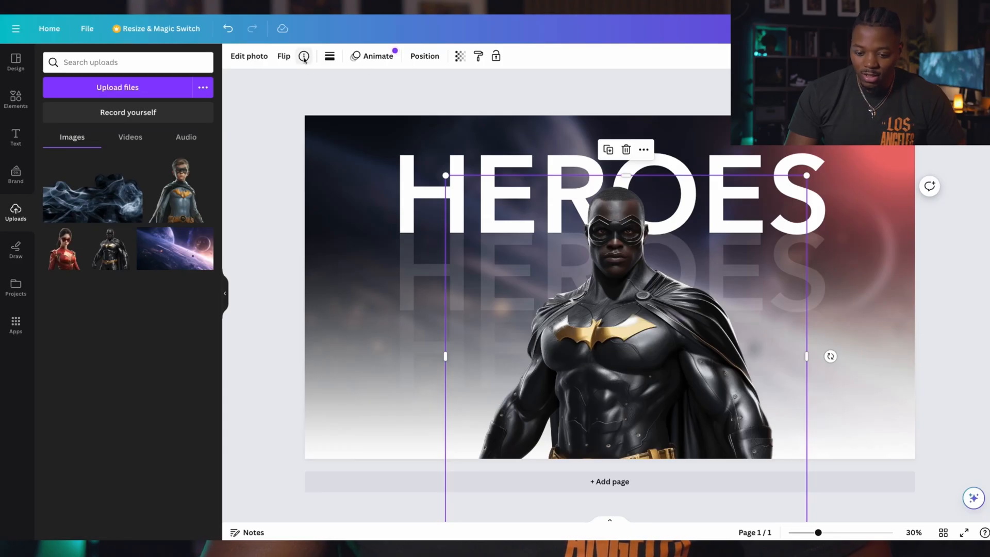
- In Canva, crop the black-suited superhero at the page's lower edge and slightly enlarge the red-suited heroine beside him
scroll(945, 369, "down", 1)
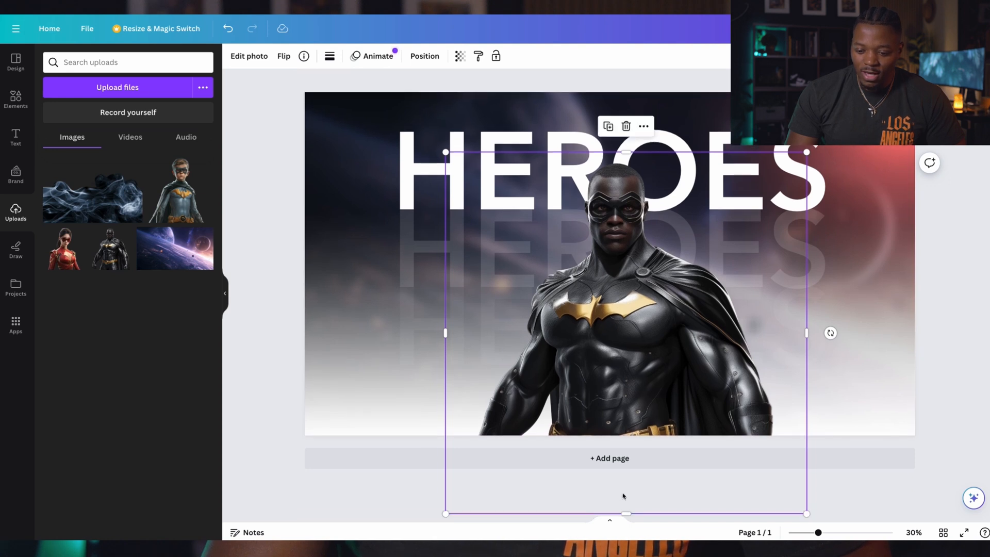
left_click_drag(627, 513, 628, 454)
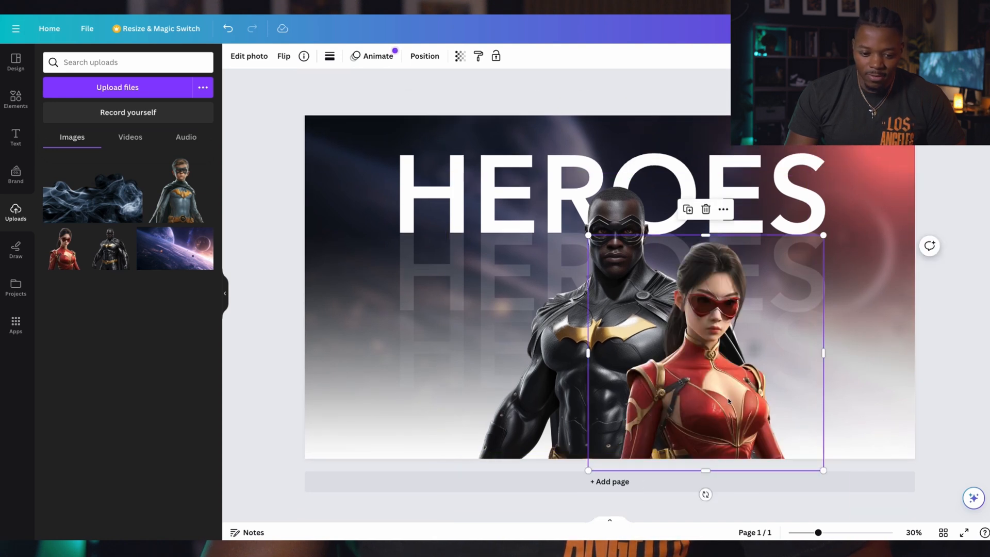
left_click_drag(827, 232, 840, 221)
- Flip the caped boy hero horizontally and shift him slightly up beside the black-suited superhero
left_click(283, 57)
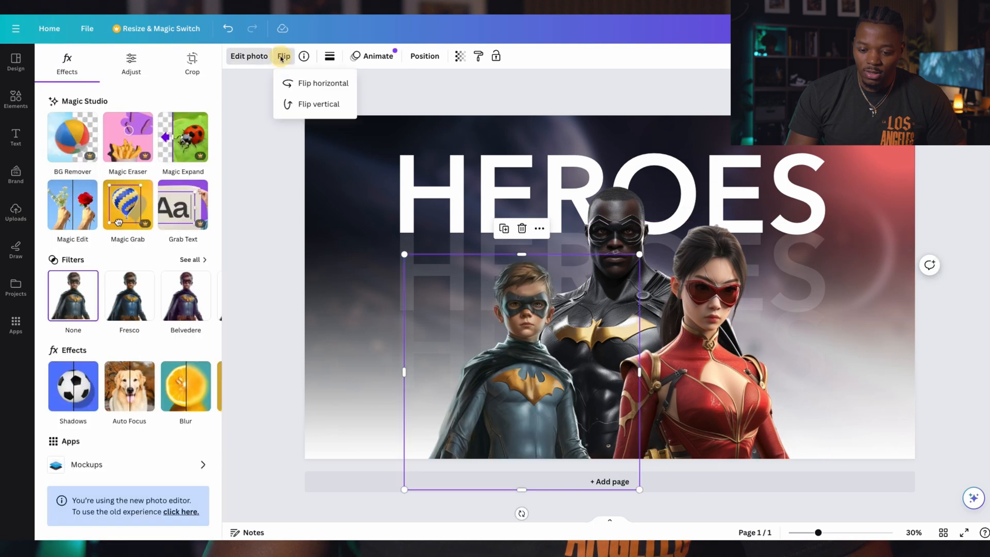
left_click(304, 83)
left_click(253, 56)
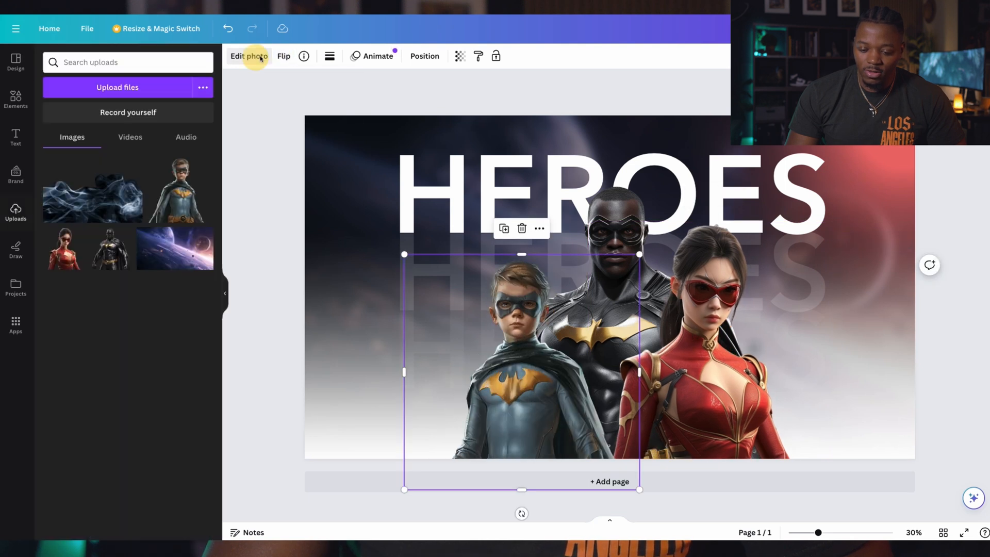
mouse_move(532, 366)
left_mouse_down()
mouse_move(543, 365)
mouse_move(540, 356)
left_mouse_up()
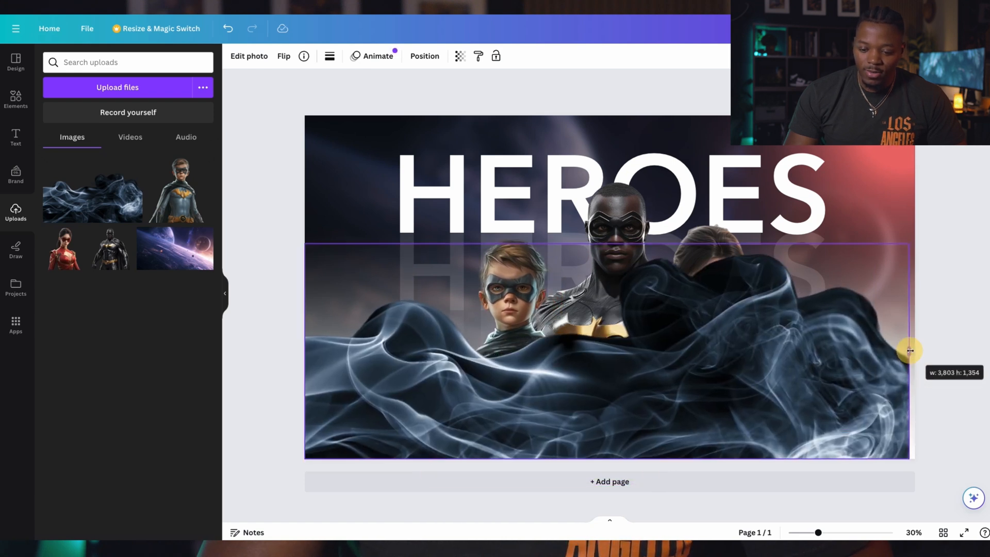
- Stretch the smoke image to the full page width and lower its transparency so the heroes show through
left_click_drag(910, 351, 914, 351)
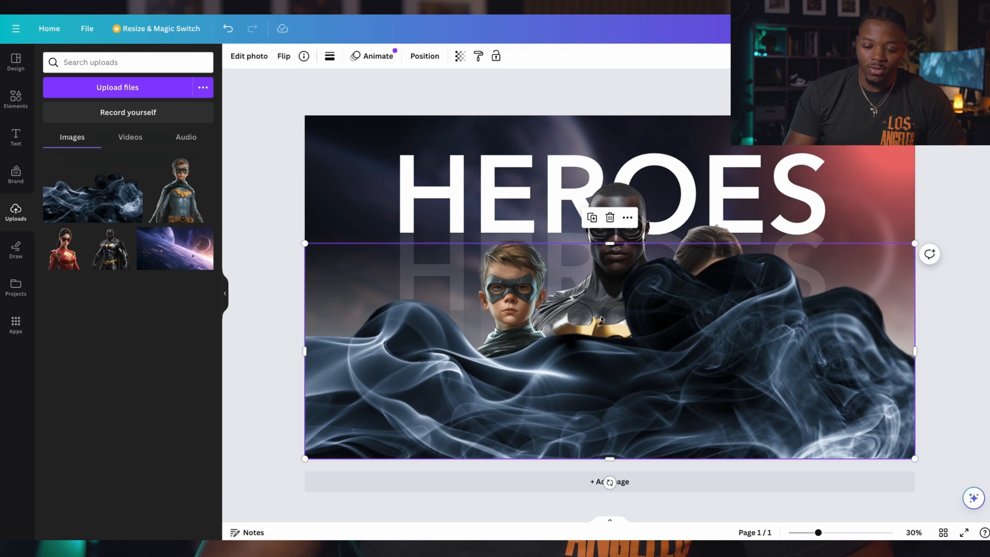
left_click(459, 55)
left_click_drag(461, 98, 407, 107)
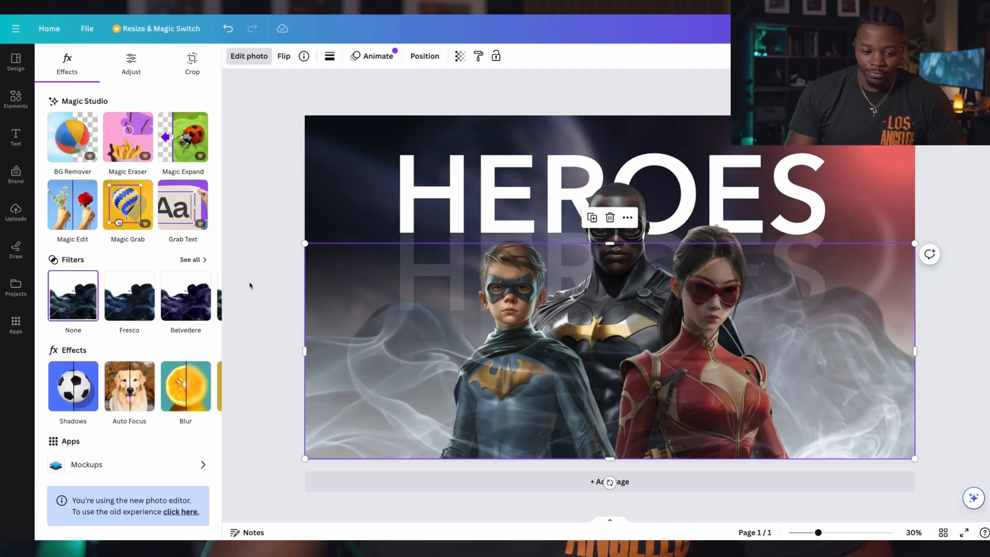
- Brush blur over the smoke image with brush size 88 and intensity 6, and crop away its empty upper area
left_click(177, 393)
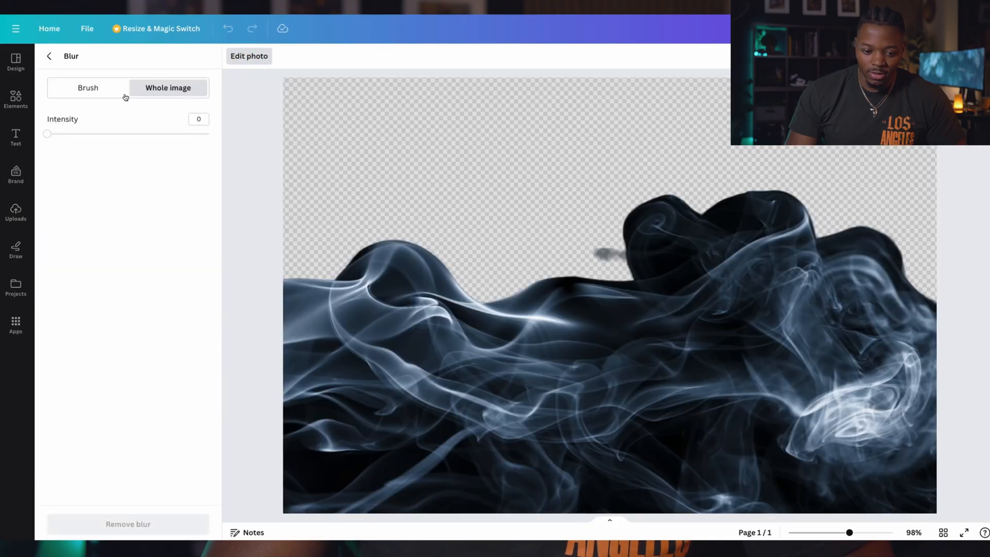
left_click(105, 92)
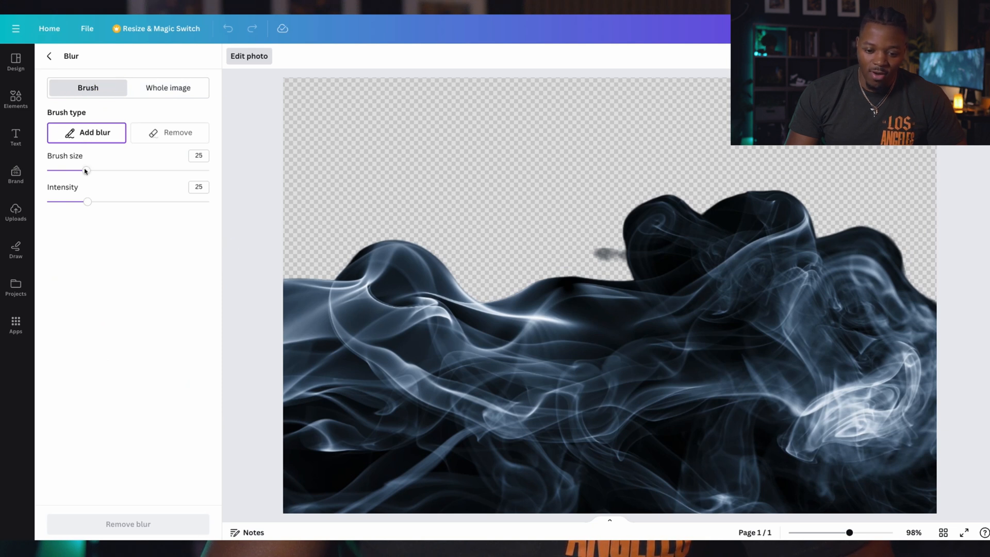
left_click_drag(96, 172, 141, 170)
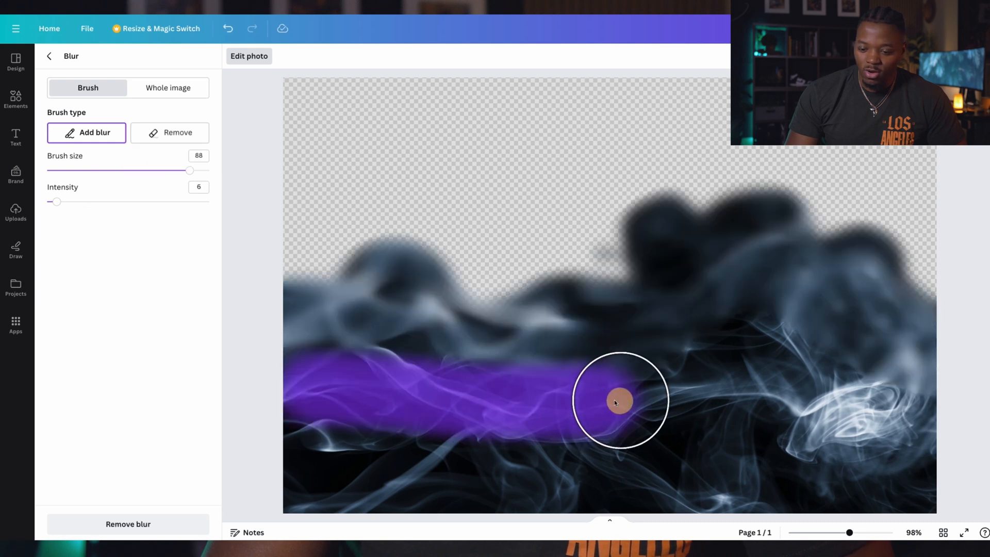
mouse_move(619, 400)
left_mouse_down()
mouse_move(390, 364)
mouse_move(744, 325)
mouse_move(871, 346)
mouse_move(952, 387)
mouse_move(923, 422)
left_mouse_up()
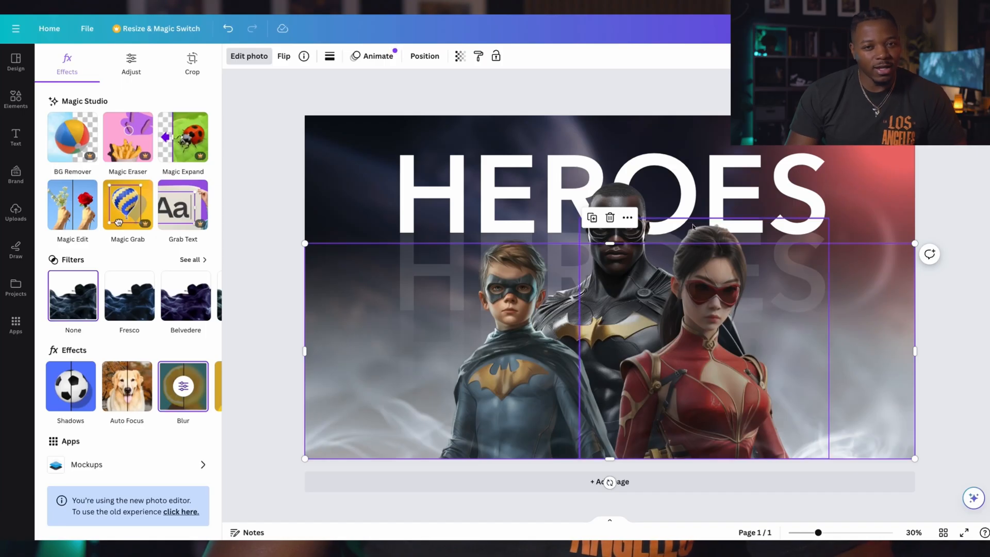
left_click_drag(610, 245, 624, 333)
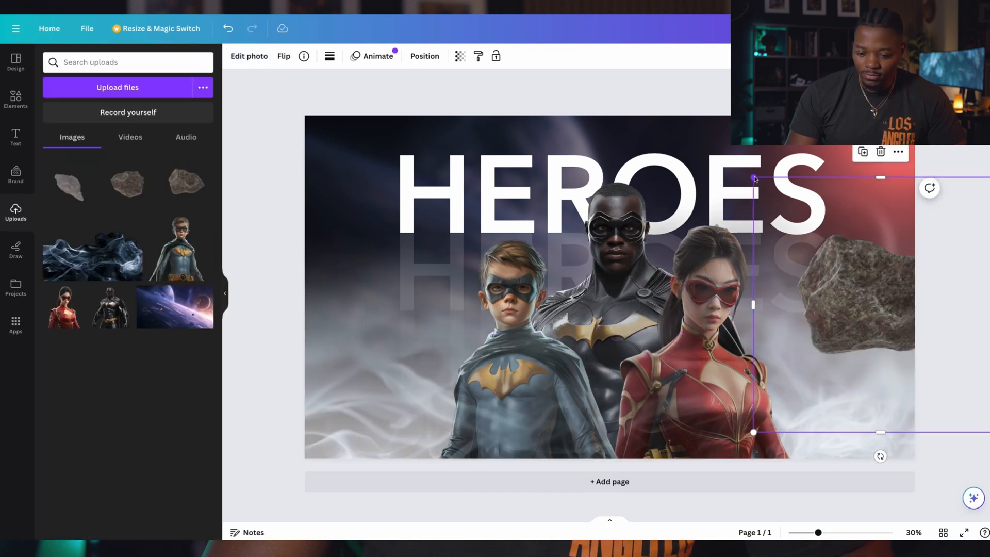
- Enlarge the brown rock, place it partly off the page beside the red-suited heroine, and blur the whole rock image
left_click_drag(754, 179, 601, 68)
left_click_drag(728, 247, 884, 289)
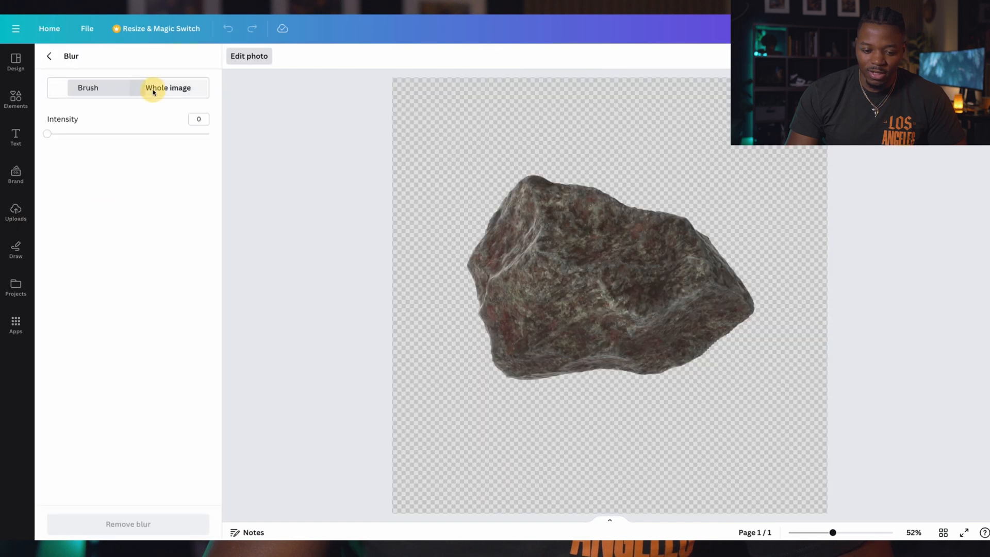
left_click(161, 88)
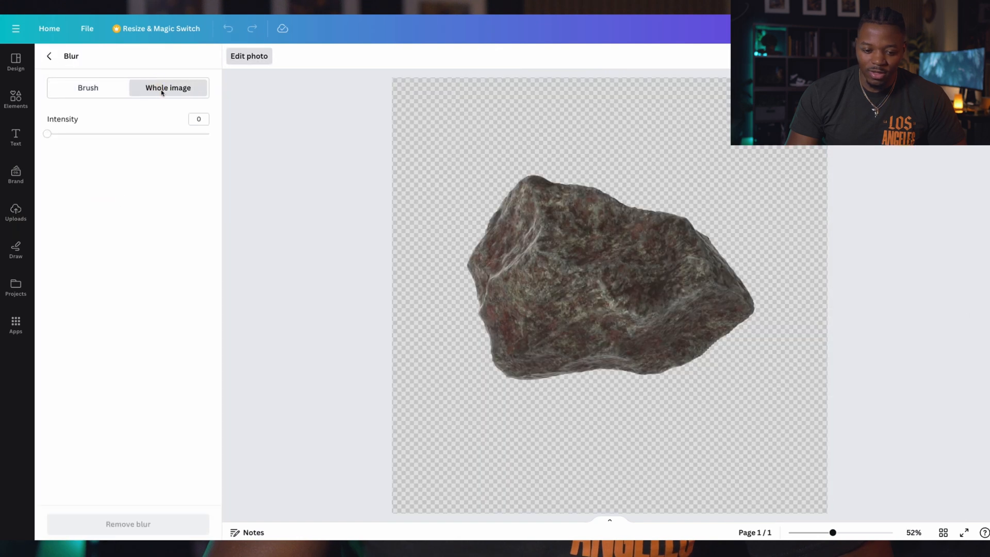
left_click(130, 134)
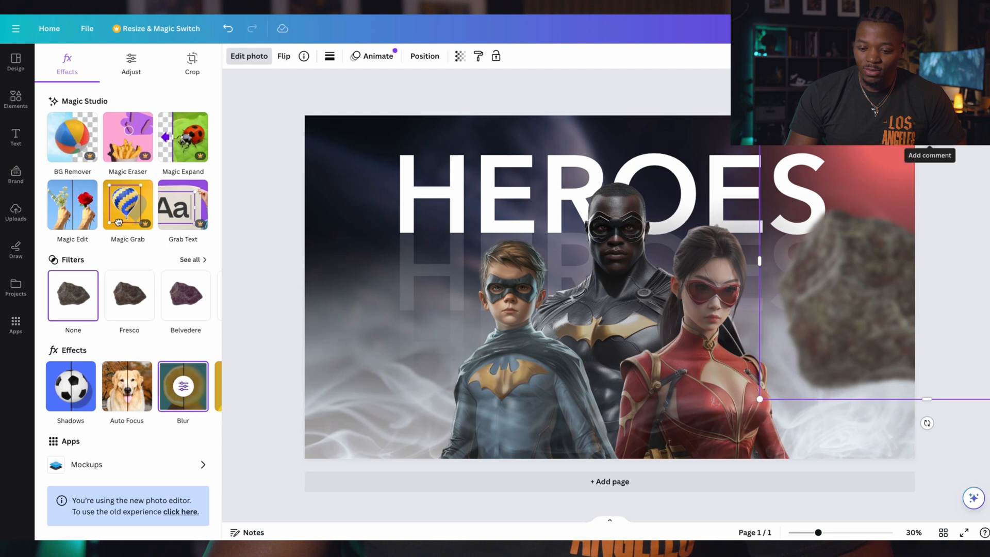
- Crop the blurred rock's frame above the rock and at the page's right edge so nothing extends off the page
scroll(914, 178, "up", 2)
scroll(911, 180, "down", 3)
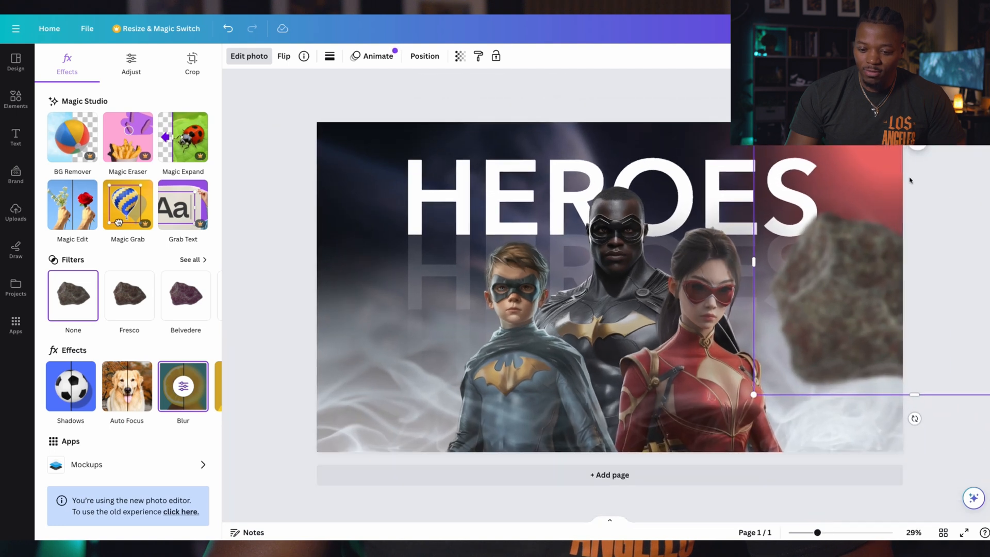
left_click_drag(914, 130, 909, 205)
scroll(909, 205, "right", 2)
left_click_drag(988, 299, 901, 304)
- Add another copy of the uploaded brown rock in the page's upper-left corner and apply a moderate blur to the whole image
left_click(16, 212)
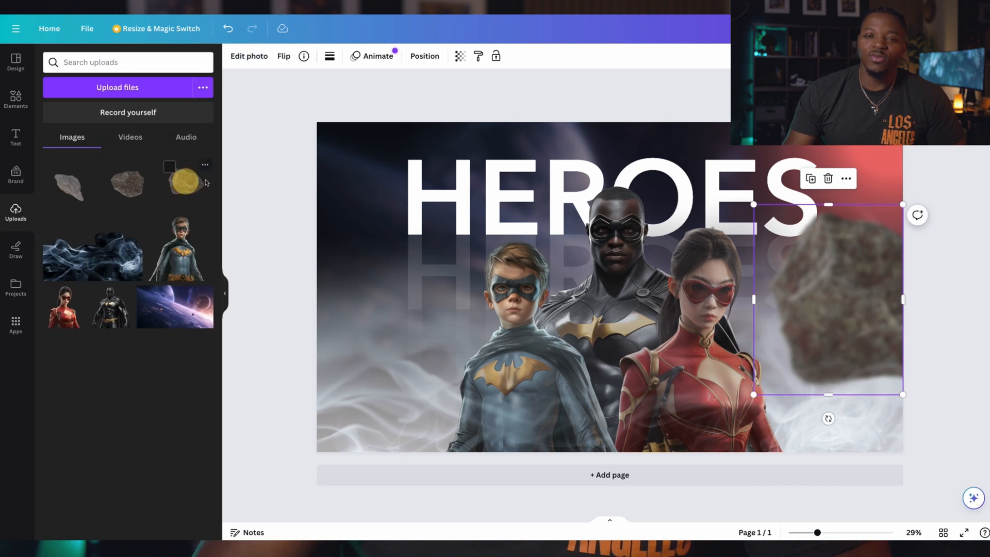
left_click_drag(186, 181, 342, 146)
left_click_drag(408, 245, 542, 376)
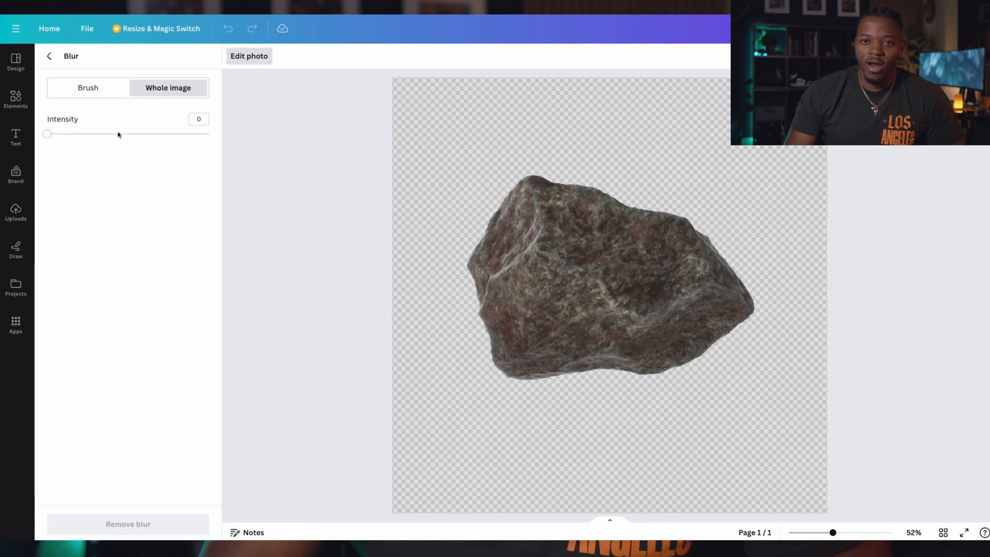
left_click_drag(119, 134, 108, 134)
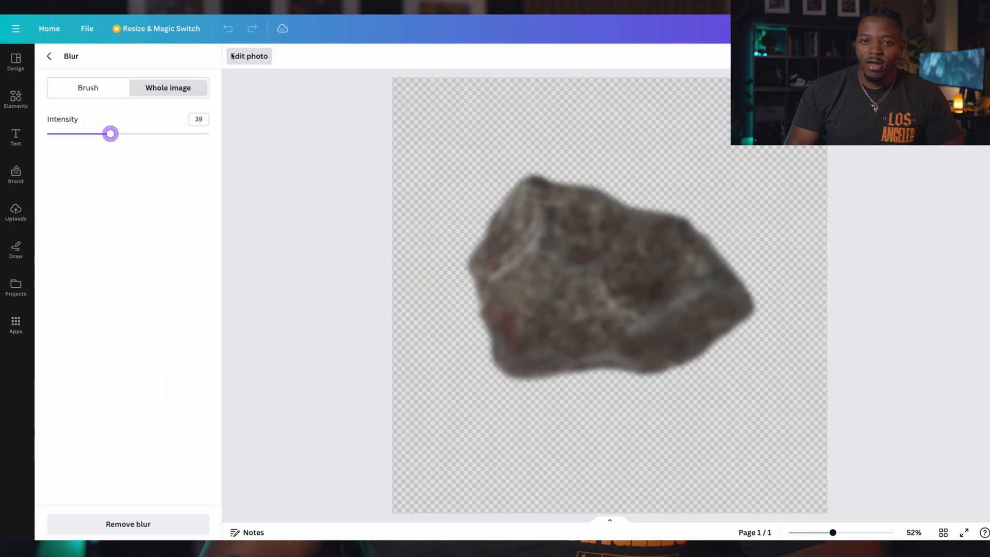
left_click(263, 65)
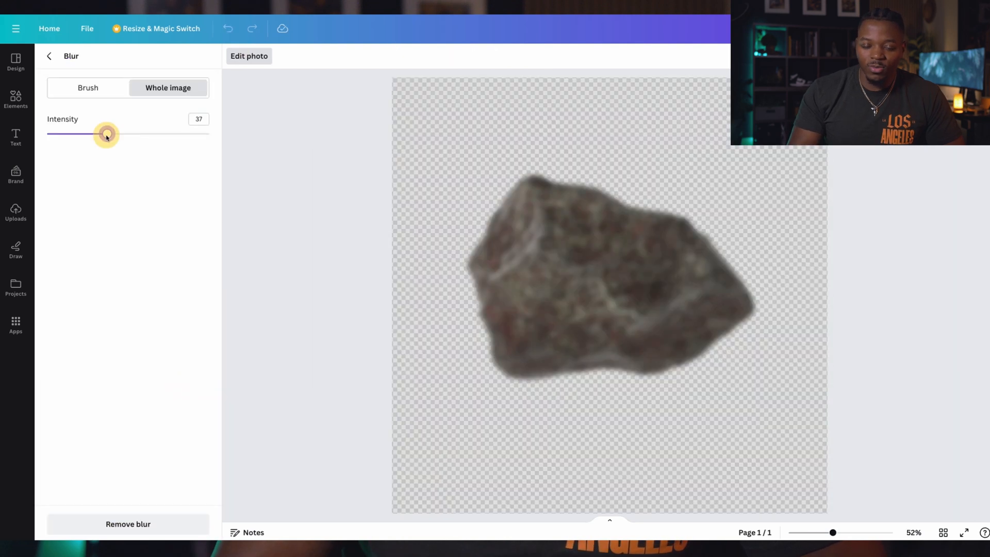
left_click_drag(103, 132, 91, 132)
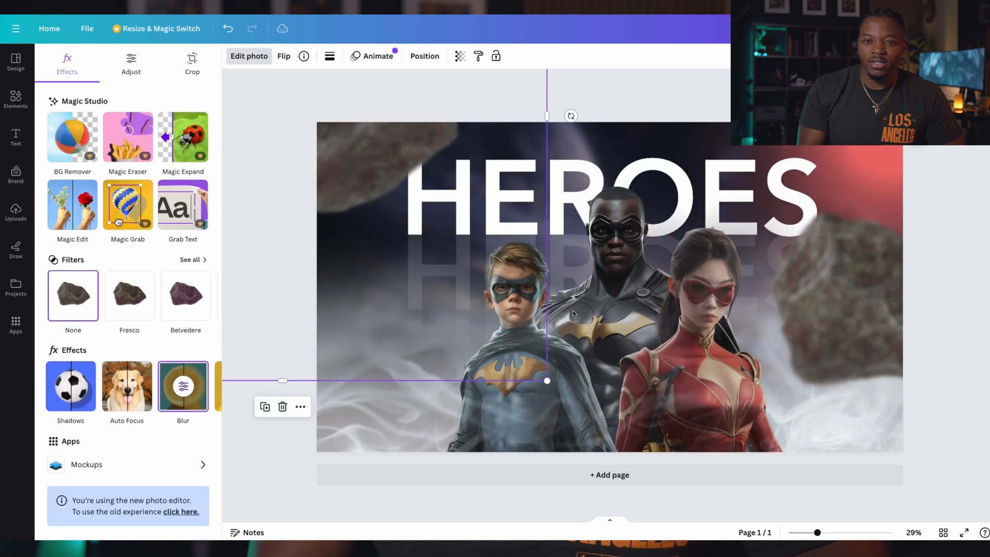
- Crop the upper-left rock at the page's top and left edges and trim the empty area beneath it
left_click_drag(817, 532, 796, 532)
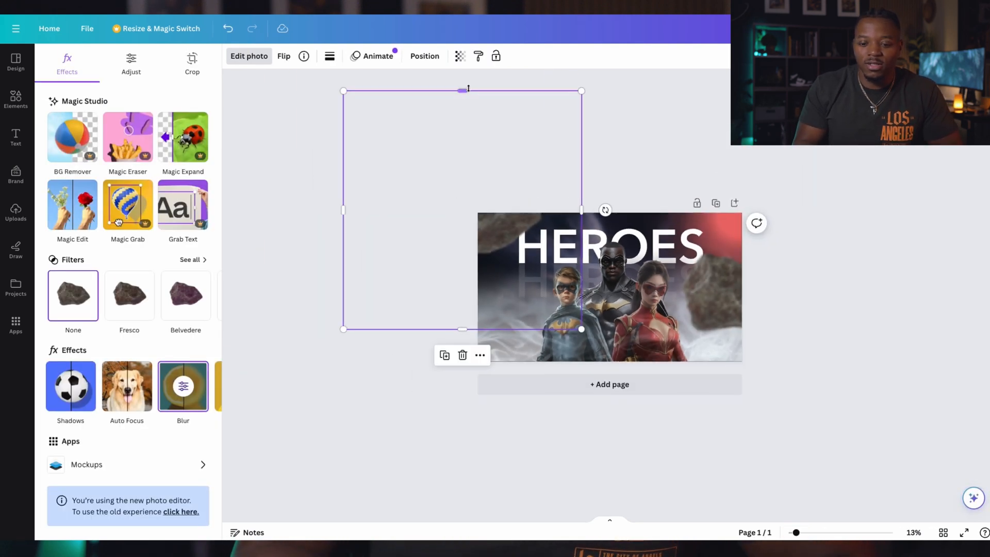
left_click_drag(462, 91, 464, 215)
left_click_drag(343, 272, 478, 272)
left_click_drag(530, 329, 529, 257)
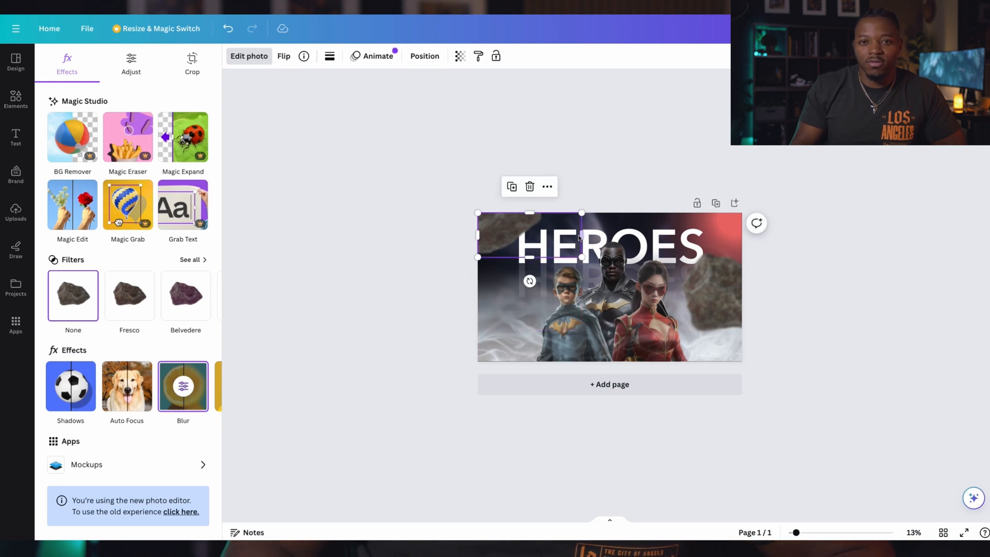
- Add the uploaded gray rock, enlarge it and place it over the page's lower-left edge in front of the boy hero
left_click_drag(796, 533, 820, 533)
left_click(242, 368)
left_click_drag(67, 187, 447, 461)
left_click_drag(586, 314, 727, 172)
left_click_drag(521, 416, 451, 508)
- Apply a blur to the whole gray rock image and return to the photo effects
left_click(249, 56)
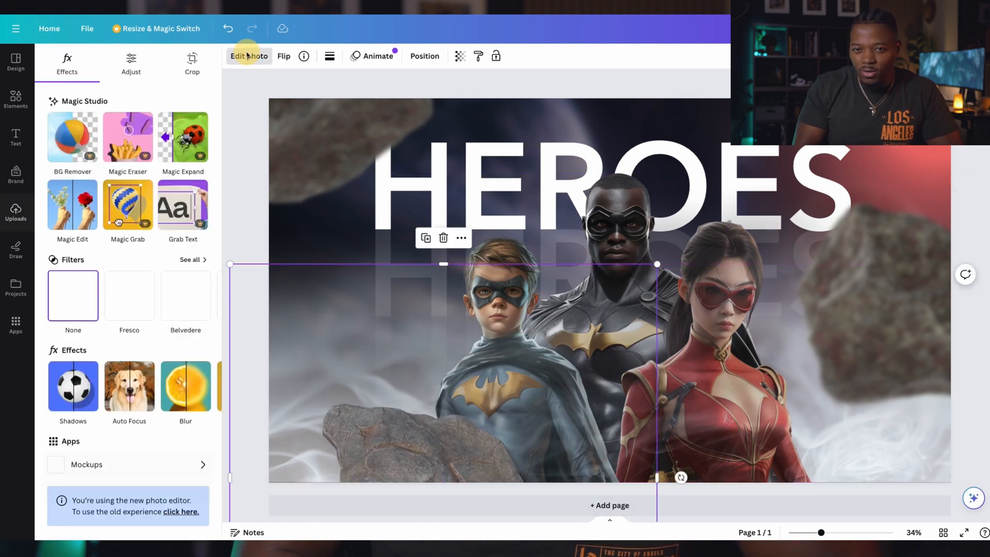
left_click(186, 394)
left_click_drag(77, 134, 92, 135)
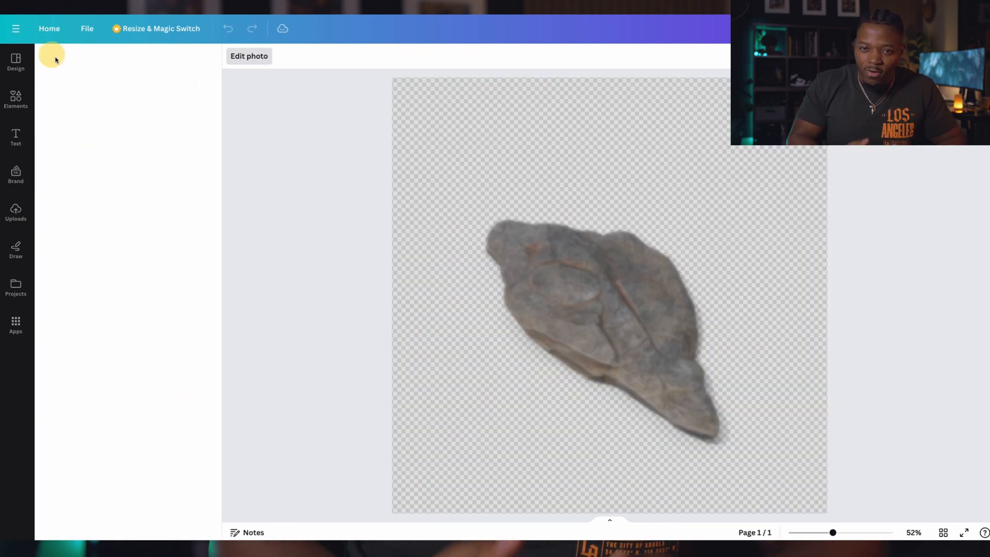
left_click(49, 56)
- Crop the gray rock's frame at the page's lower and left edges
left_click_drag(821, 533, 804, 533)
left_click_drag(525, 490, 522, 384)
left_click_drag(415, 329, 433, 327)
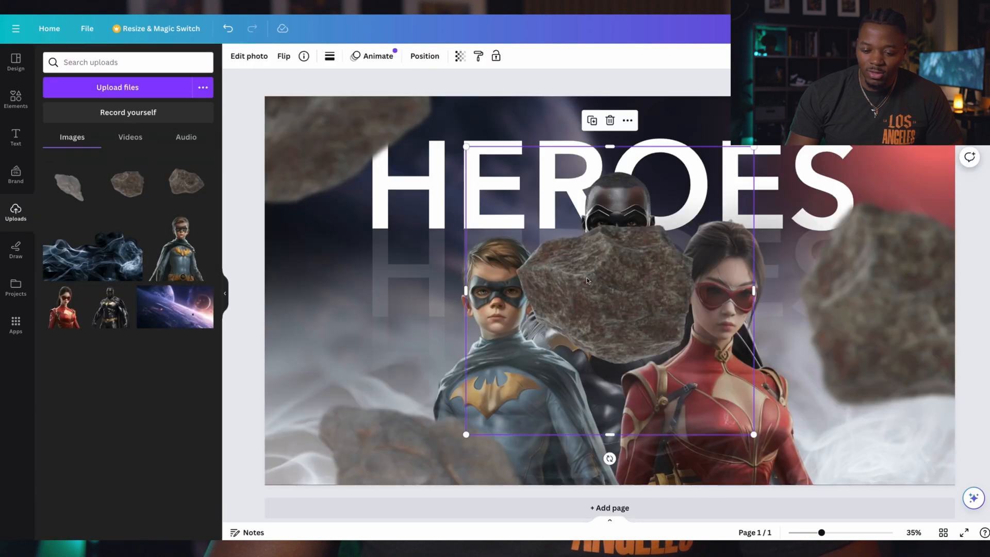
- Shrink the newly added brown rock to a small size and place it in the background left of the boy hero
left_click_drag(746, 155, 459, 356)
left_click_drag(499, 396, 374, 267)
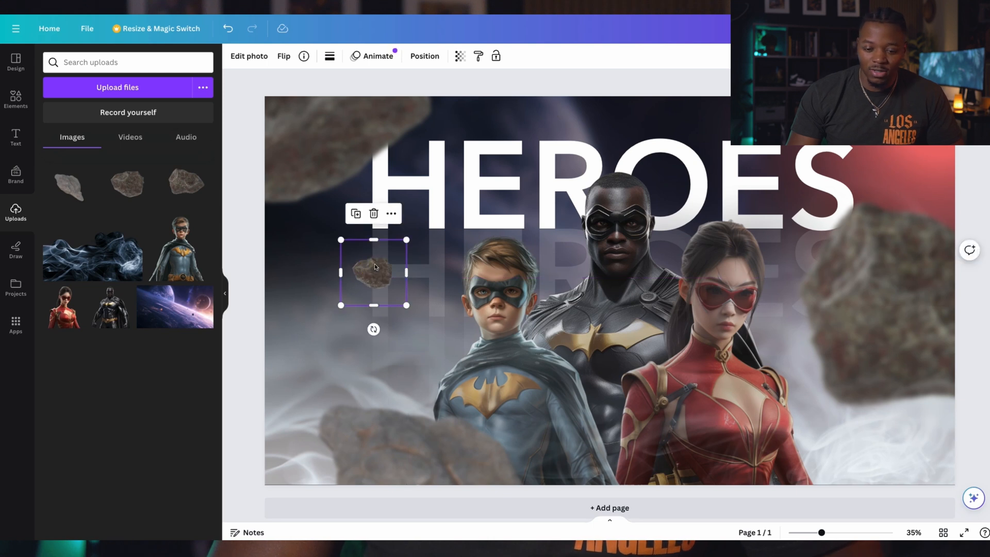
- Duplicate the small brown rock, move the copy to the top of the last E in HEROES and shrink it further
key("ctrl+d")
left_click_drag(379, 268, 765, 160)
left_click_drag(795, 127, 759, 153)
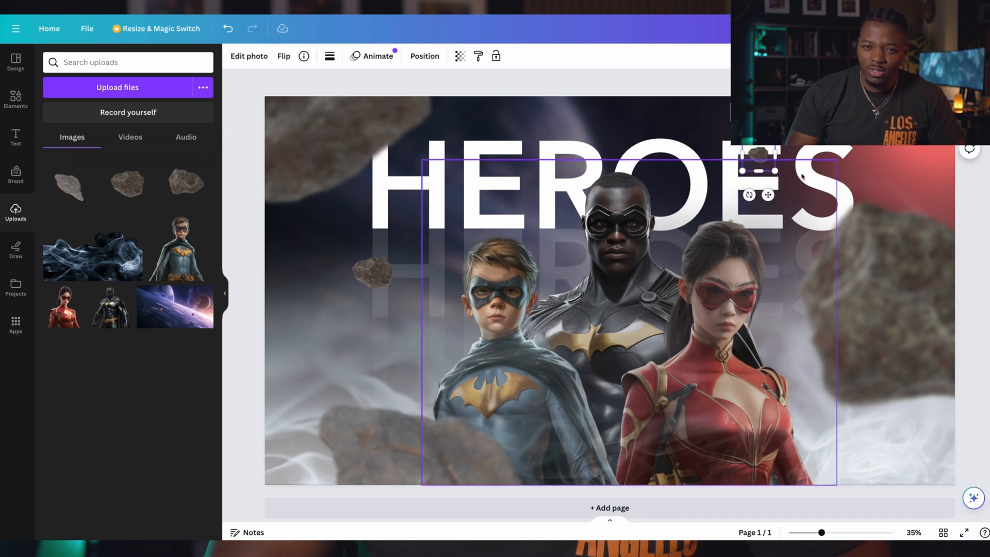
- Set the central hero's brightness to 37, contrast to 12, highlights to 11, shadows to 13, whites to 12, saturation to 7 and temperature to -5
left_click(593, 439)
left_click(249, 56)
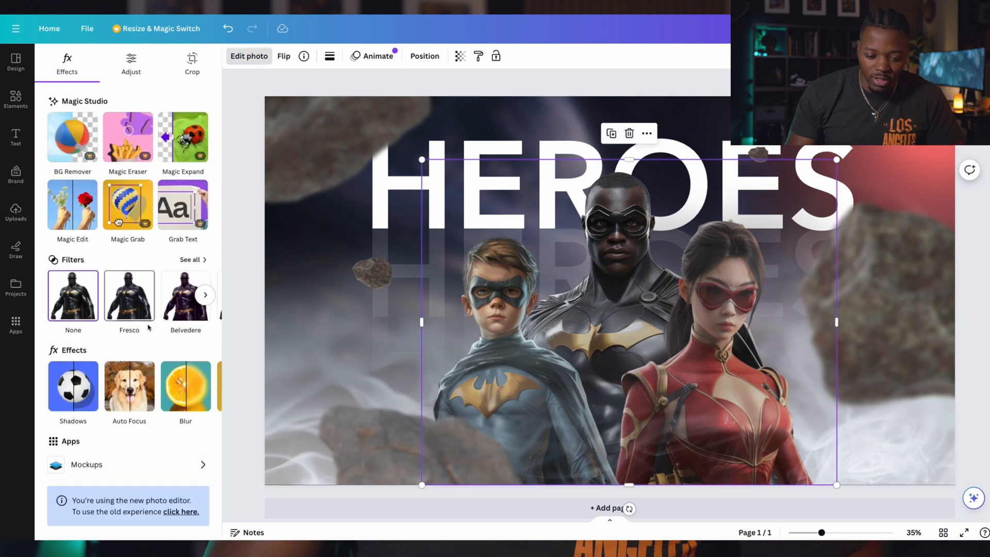
left_click(132, 64)
left_click_drag(125, 300, 157, 303)
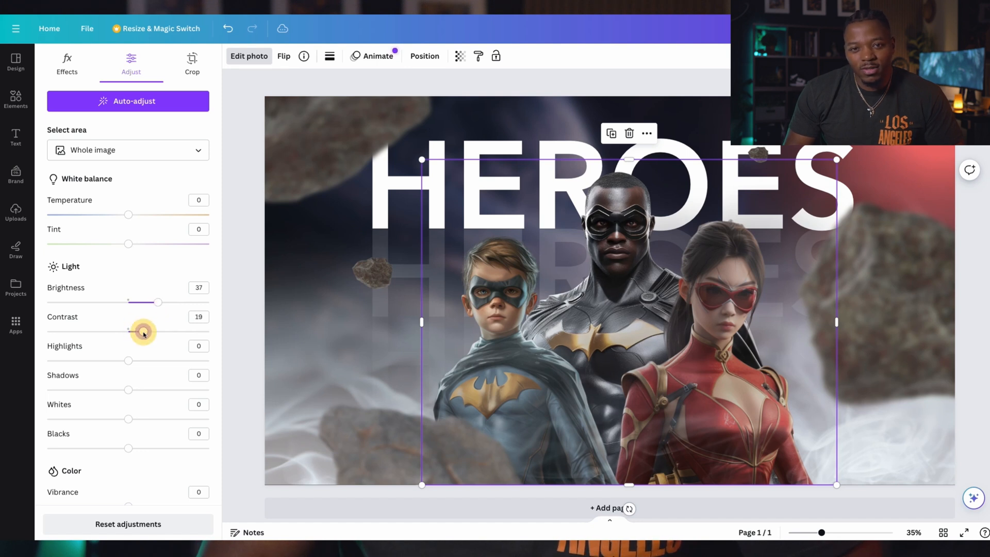
left_click_drag(155, 388, 132, 393)
scroll(137, 419, "down", 3)
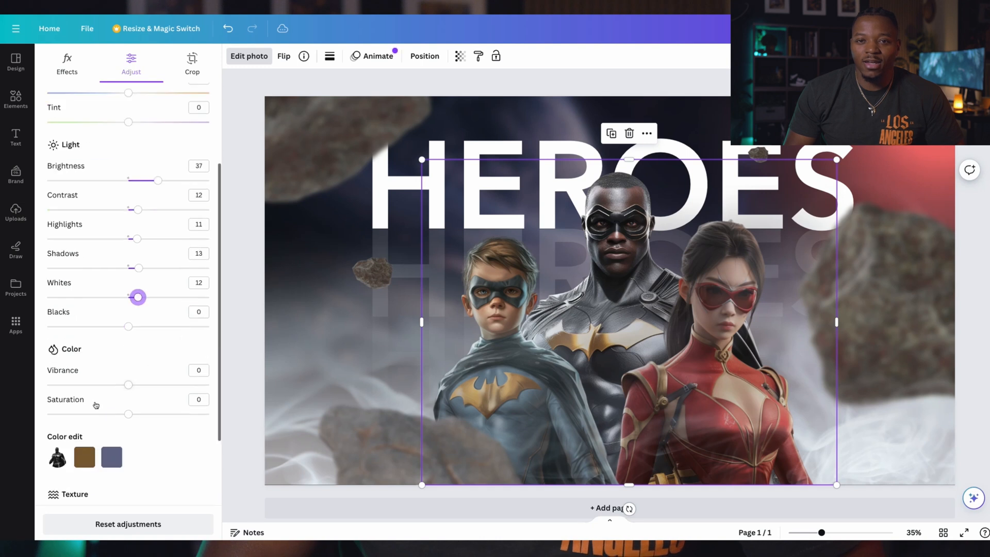
left_click_drag(129, 361, 134, 361)
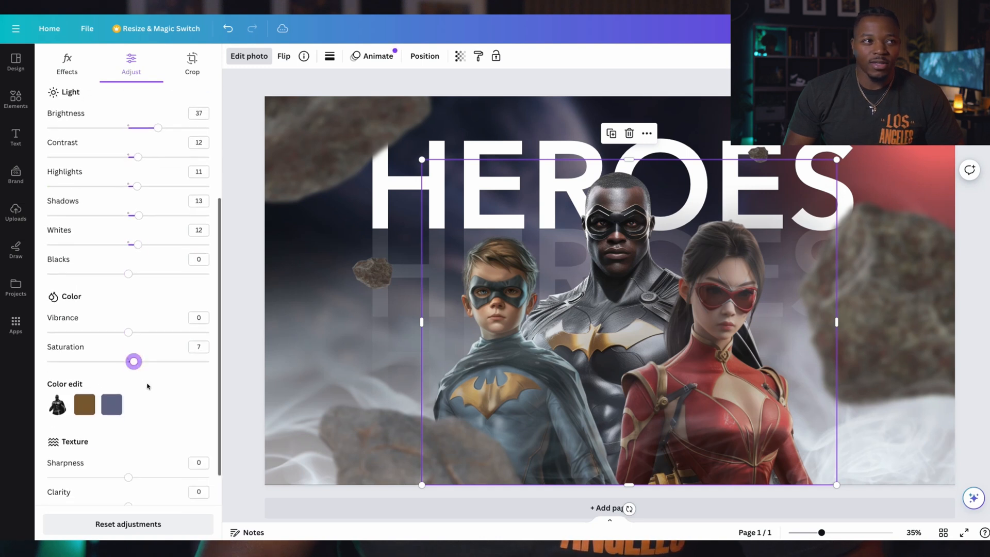
scroll(147, 386, "up", 3)
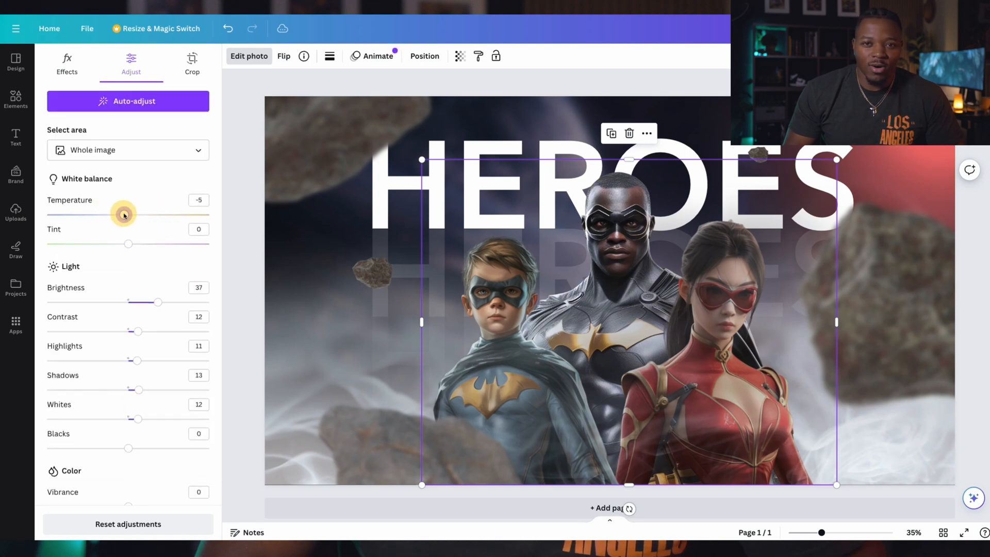
- Set the woman hero's tint to 8, contrast to 12, highlights to 7, shadows to 10 and whites to 11, and raise her saturation slightly
left_click_drag(140, 247, 146, 247)
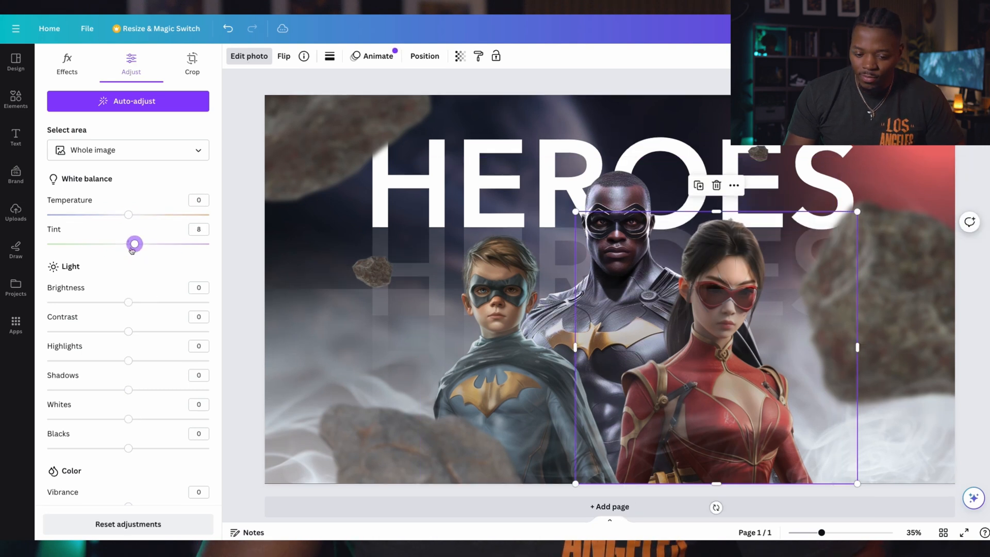
left_click_drag(158, 302, 162, 302)
left_click_drag(137, 360, 143, 360)
left_click_drag(138, 419, 136, 419)
scroll(137, 418, "down", 3)
left_click_drag(132, 385, 137, 384)
- Move the smoke behind the boy and woman heroes and set the woman's brightness to 12
left_click(330, 382)
left_click_drag(609, 252, 630, 201)
right_click(682, 330)
left_click(711, 369)
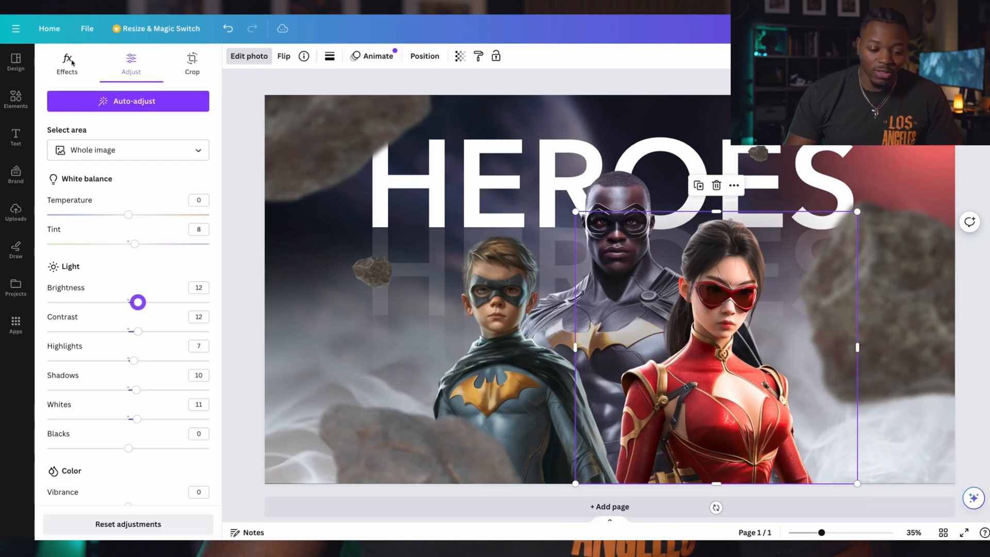
- Apply the Belvedere filter to the woman hero and reduce its intensity to about a third
left_click(73, 62)
scroll(168, 316, "right", 1)
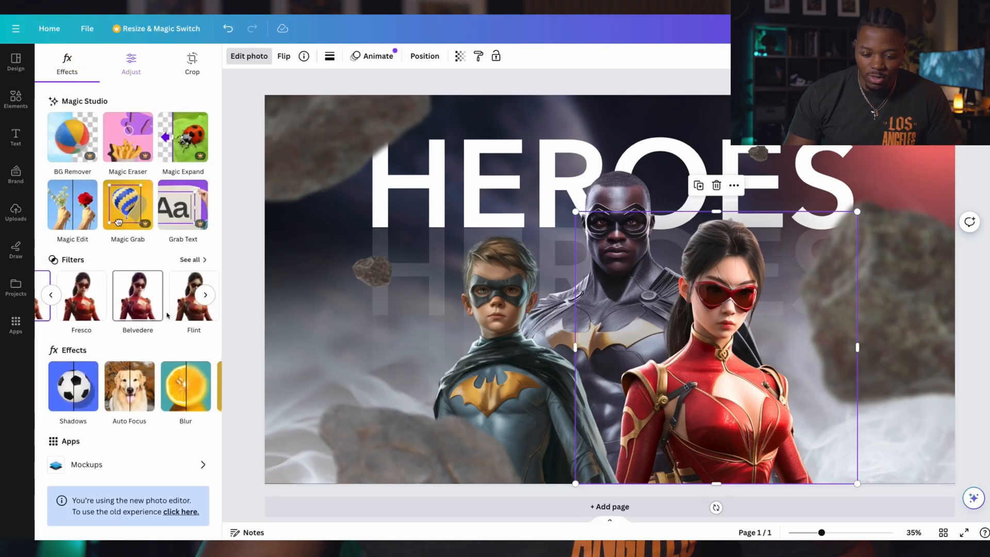
left_click(145, 309)
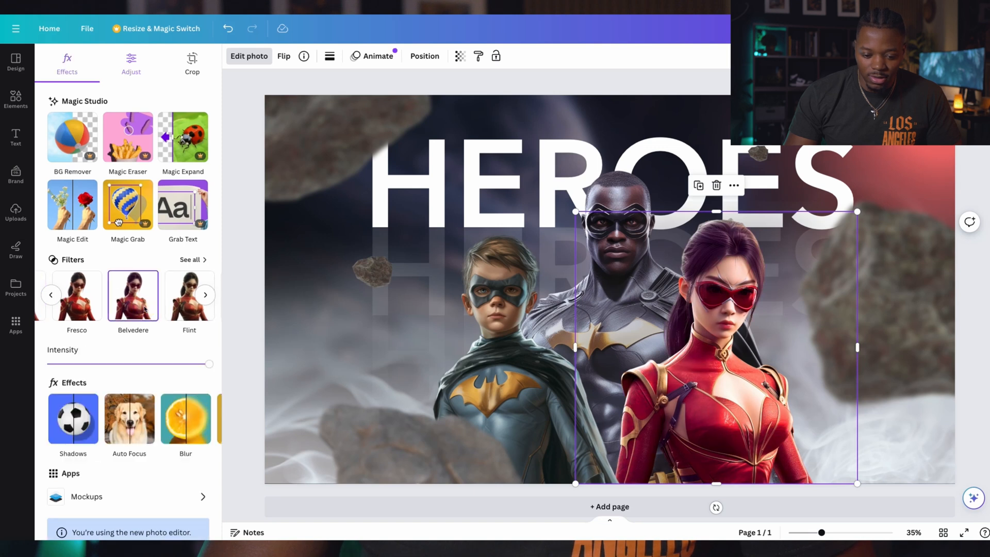
left_click_drag(204, 364, 103, 364)
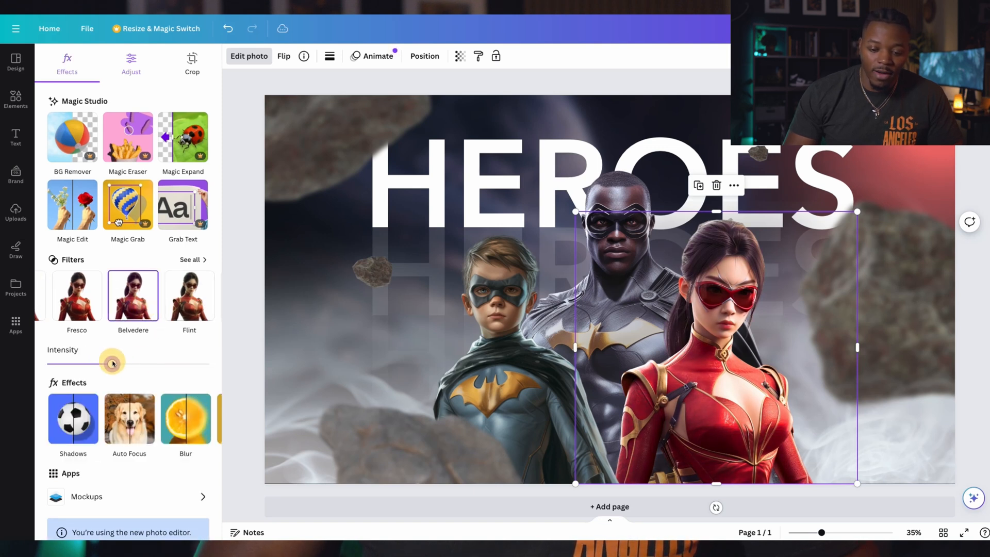
left_click_drag(105, 364, 102, 364)
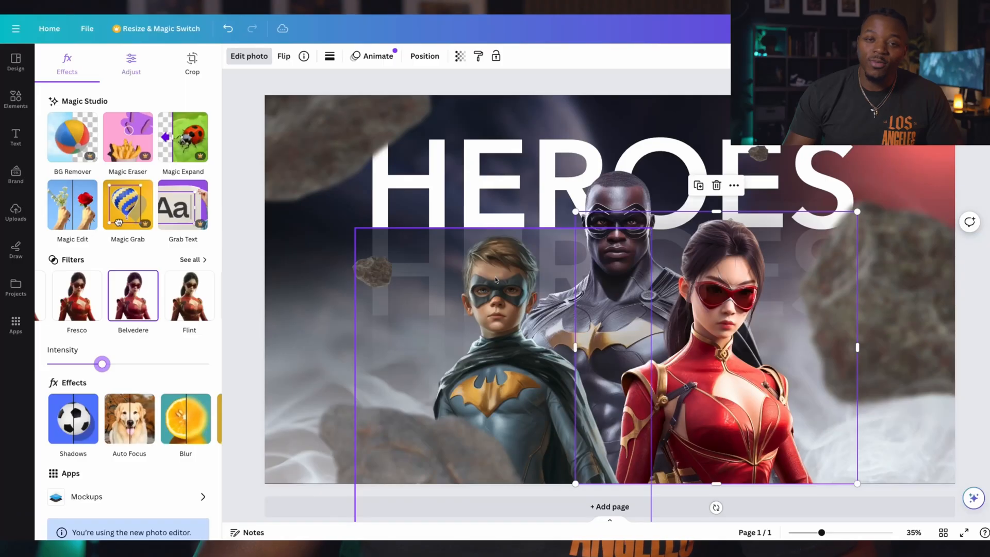
- Crop the lower part of the boy hero's frame up to the page's lower edge
left_click(486, 292)
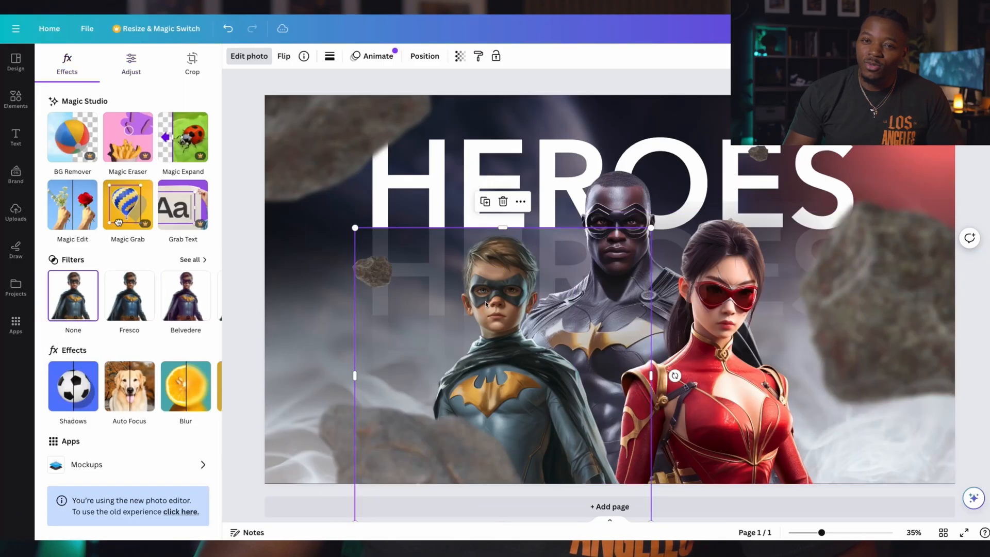
left_click(727, 380)
left_click(628, 384)
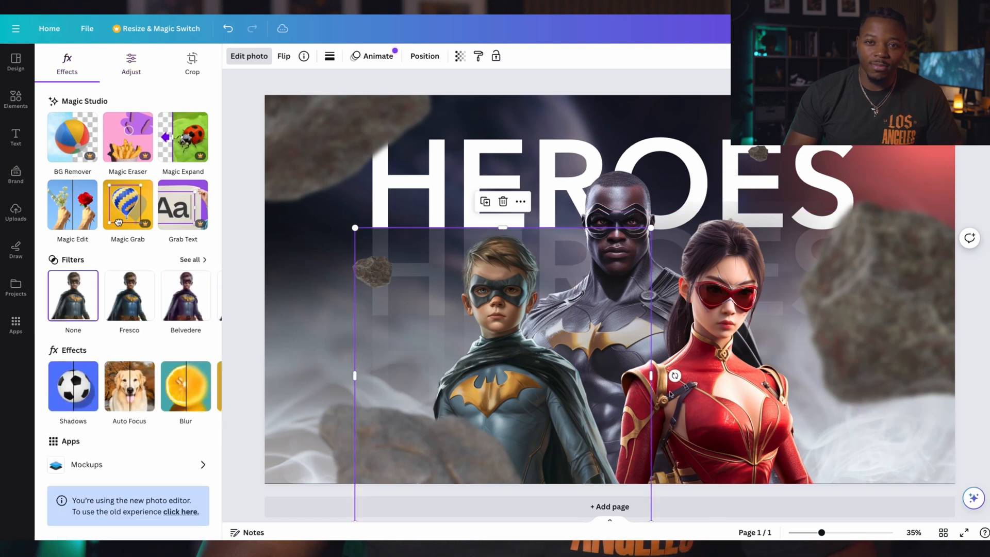
scroll(504, 495, "down", 1)
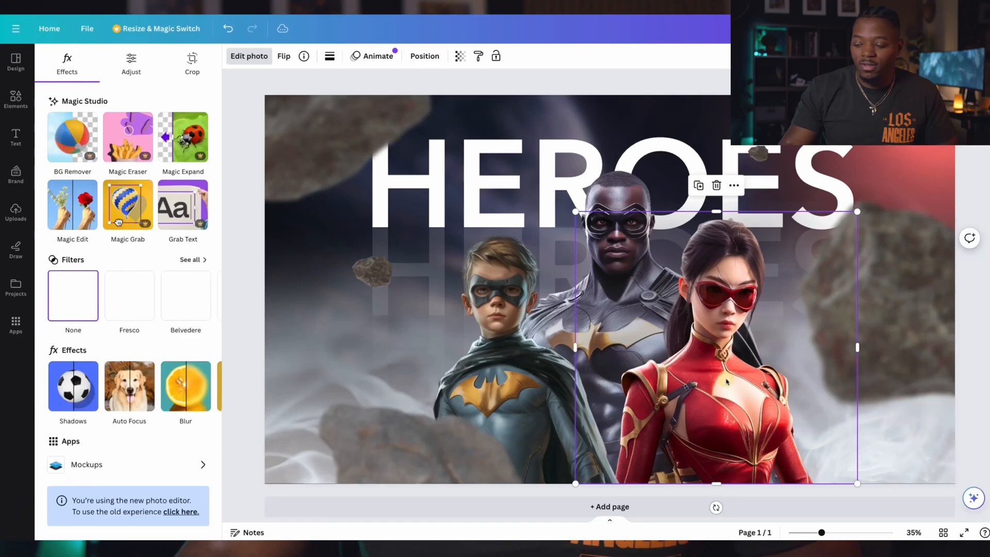
key("Tab")
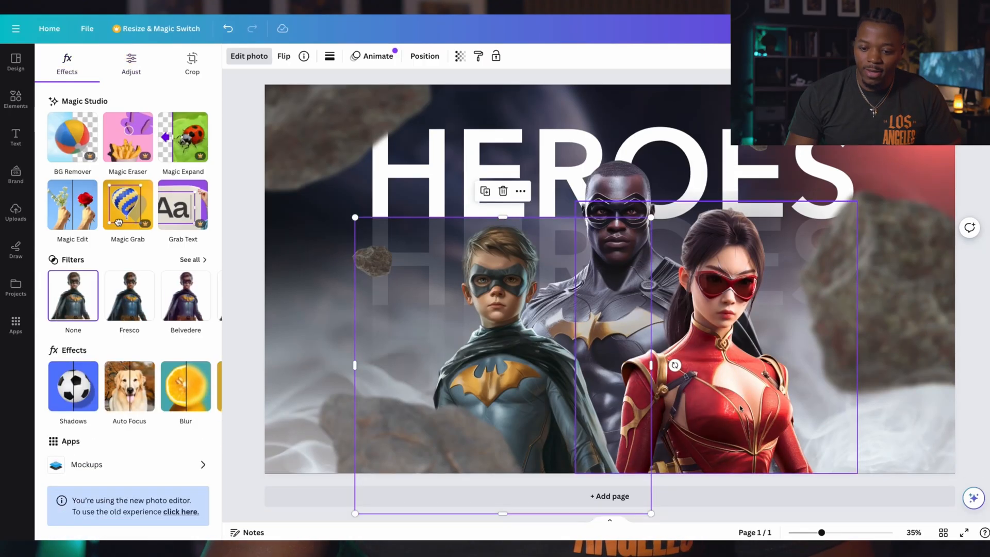
left_click_drag(499, 514, 503, 473)
- Set the boy hero's temperature to -6, tint to 7, brightness to 25, contrast to 10, highlights to 9, shadows to 12 and whites to 8
left_click(131, 65)
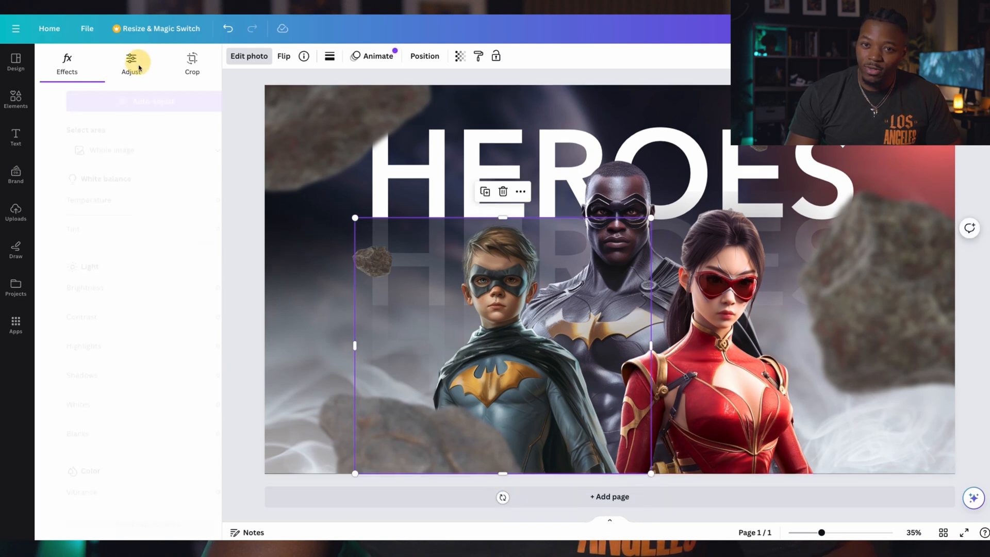
left_click_drag(128, 215, 123, 216)
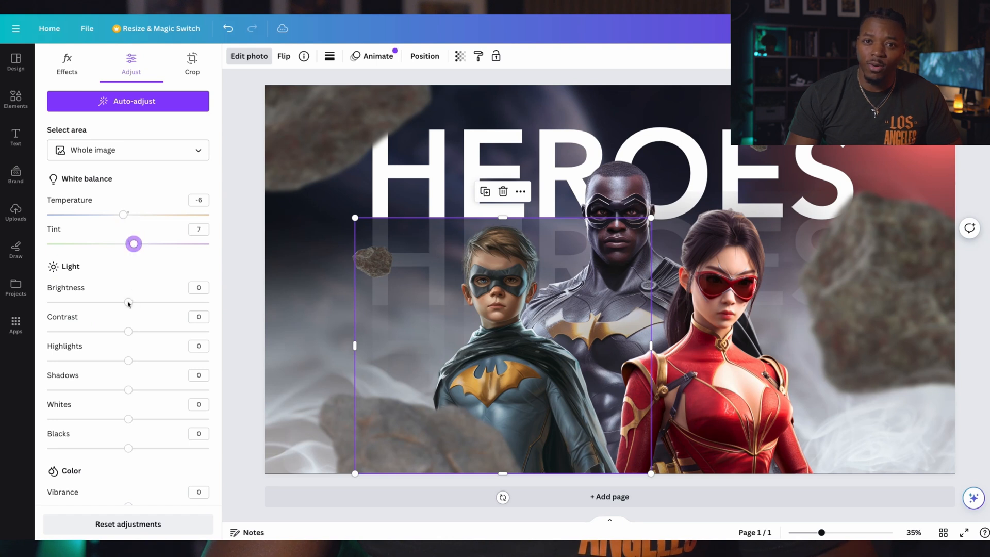
left_click_drag(129, 303, 150, 303)
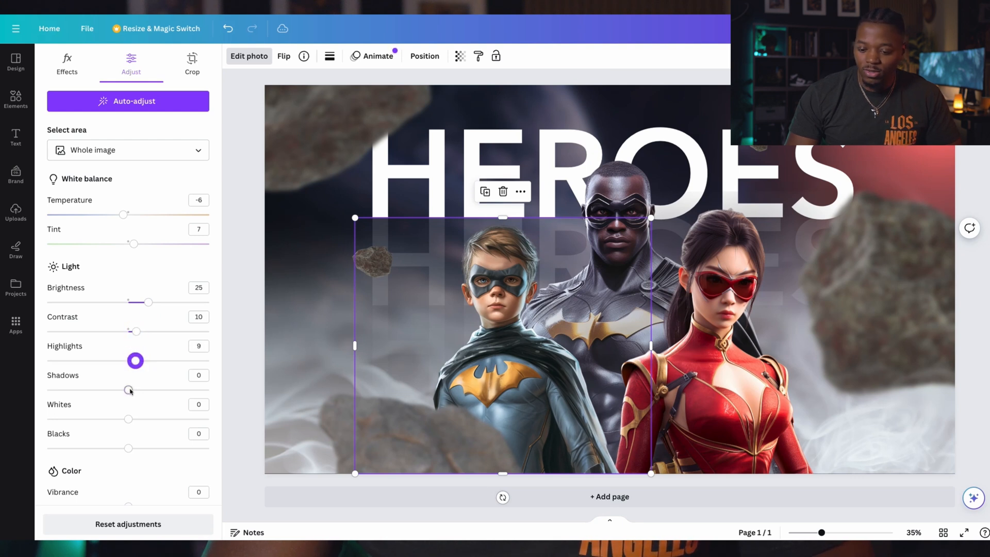
left_click_drag(138, 390, 135, 419)
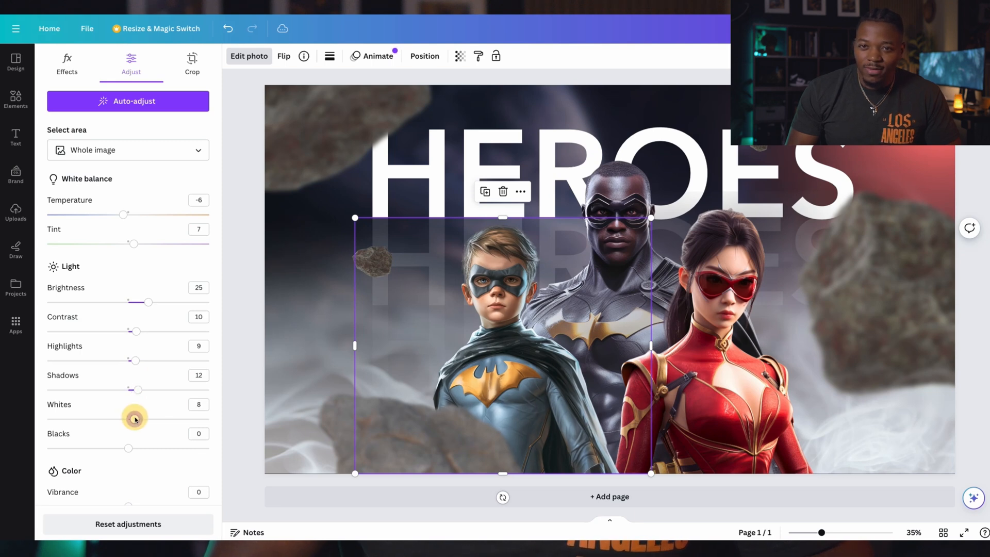